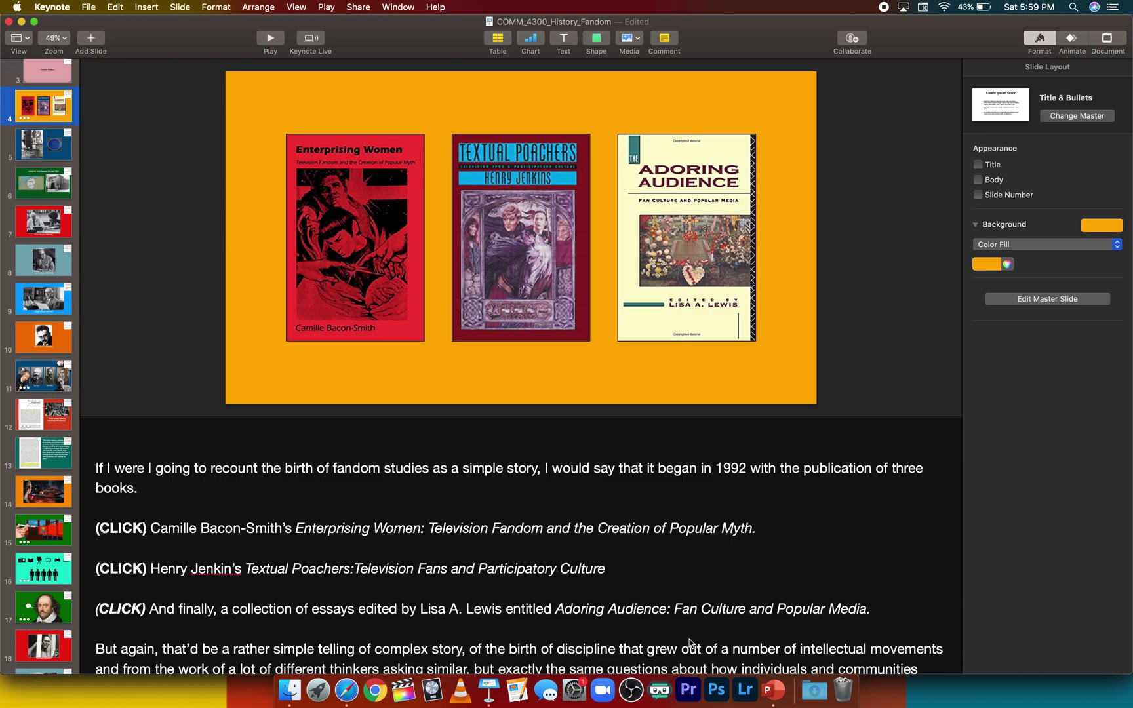
Step: Jump to the title slide of COMM_4300_History_Fandom and step forward through the opening slides
scroll(690, 644, down, 1)
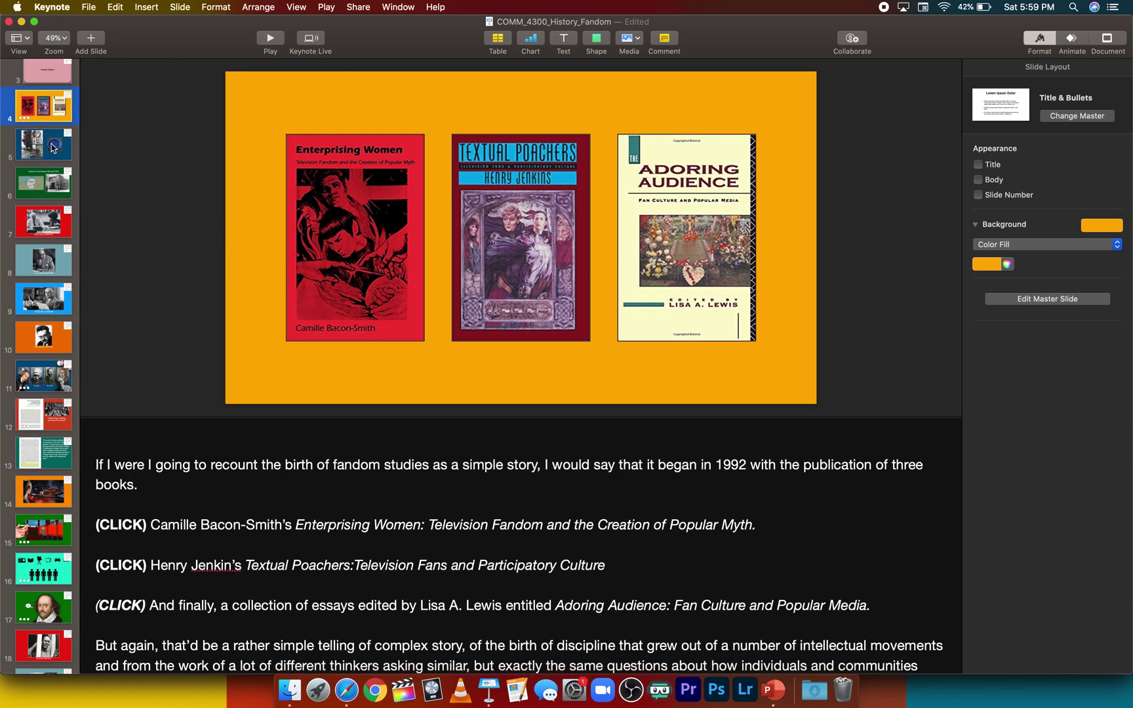
scroll(53, 138, up, 5)
click(51, 84)
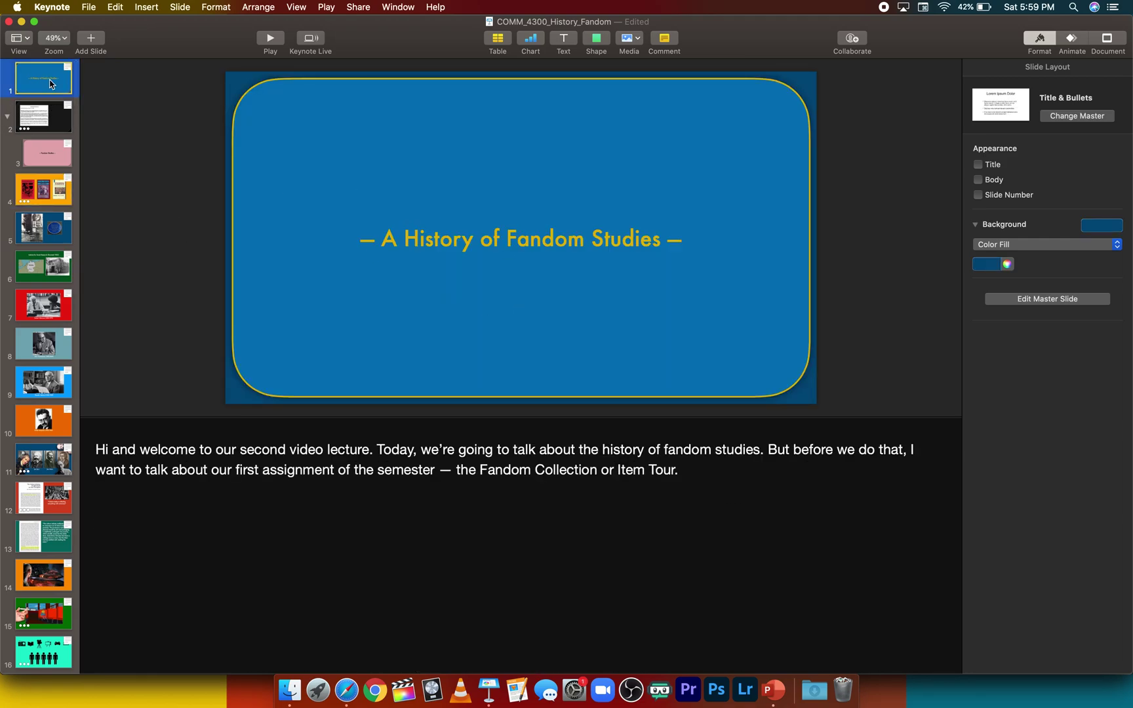
key(Down)
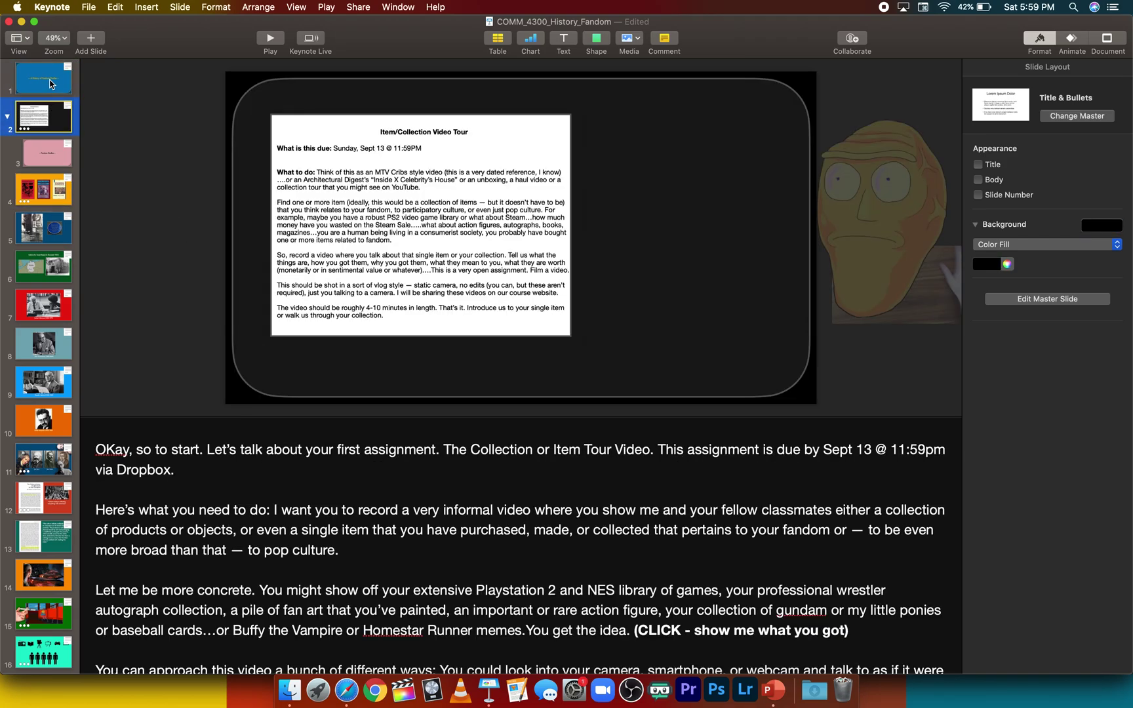
key(Down)
key(Down)
key(Down)
key(Down)
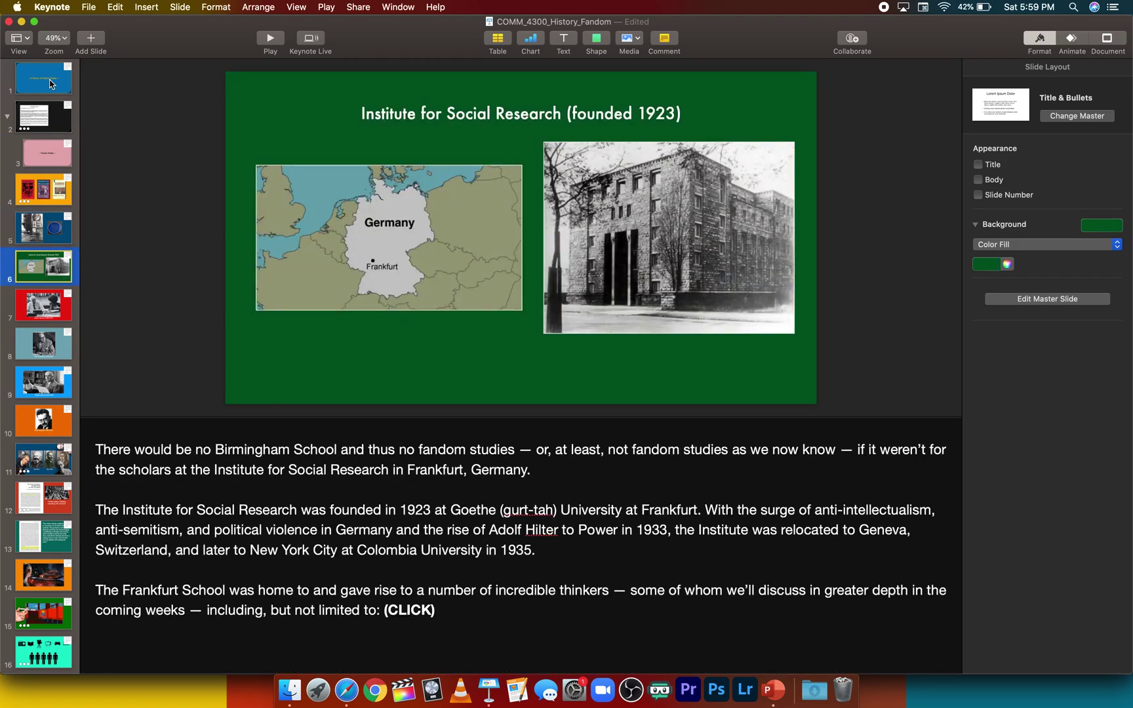
key(Down)
key(Down)
Step: Move past the Grossberg and Barthes slides, then back up to slide 12, the Culture Industry quote
key(Down)
key(Down)
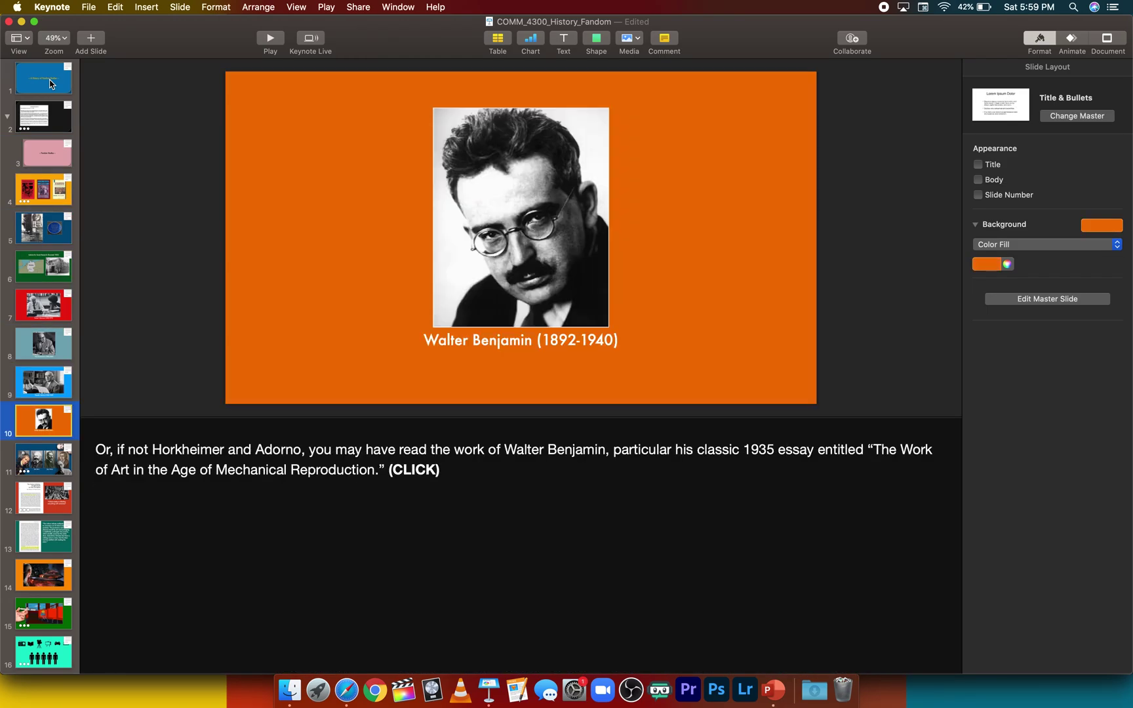
key(Down)
key(Down)
key(Up)
key(Down)
key(Down)
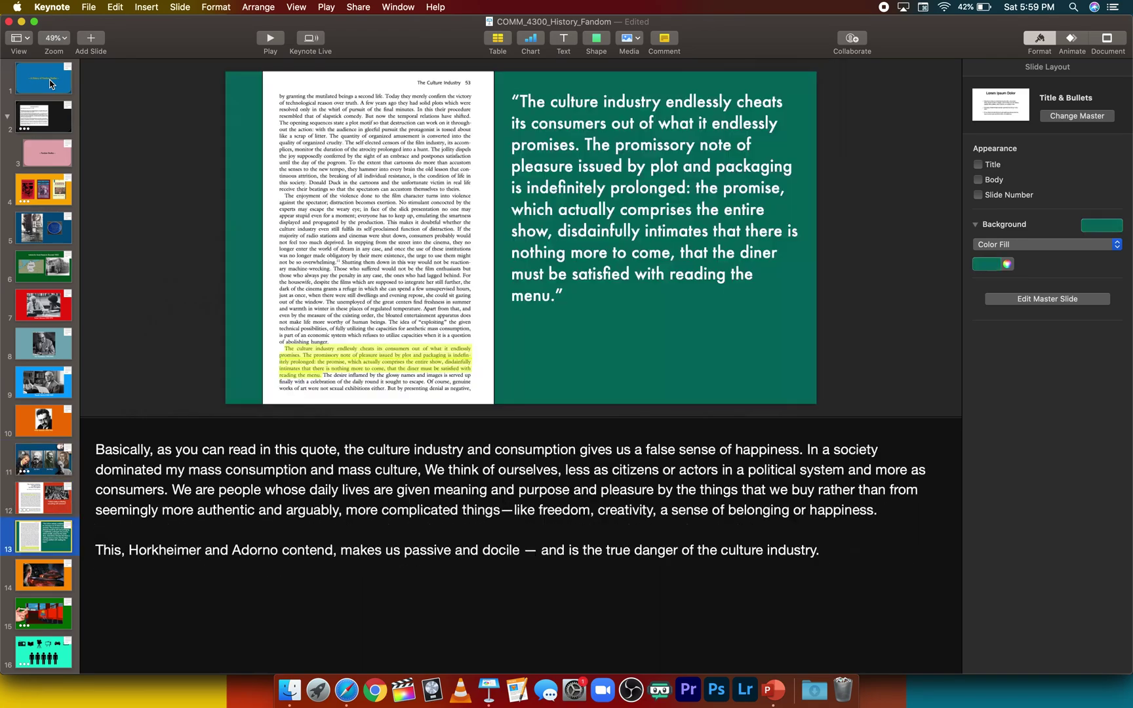
key(Down)
key(Down)
key(Down)
key(Down)
key(Down)
key(Down)
key(Down)
key(Down)
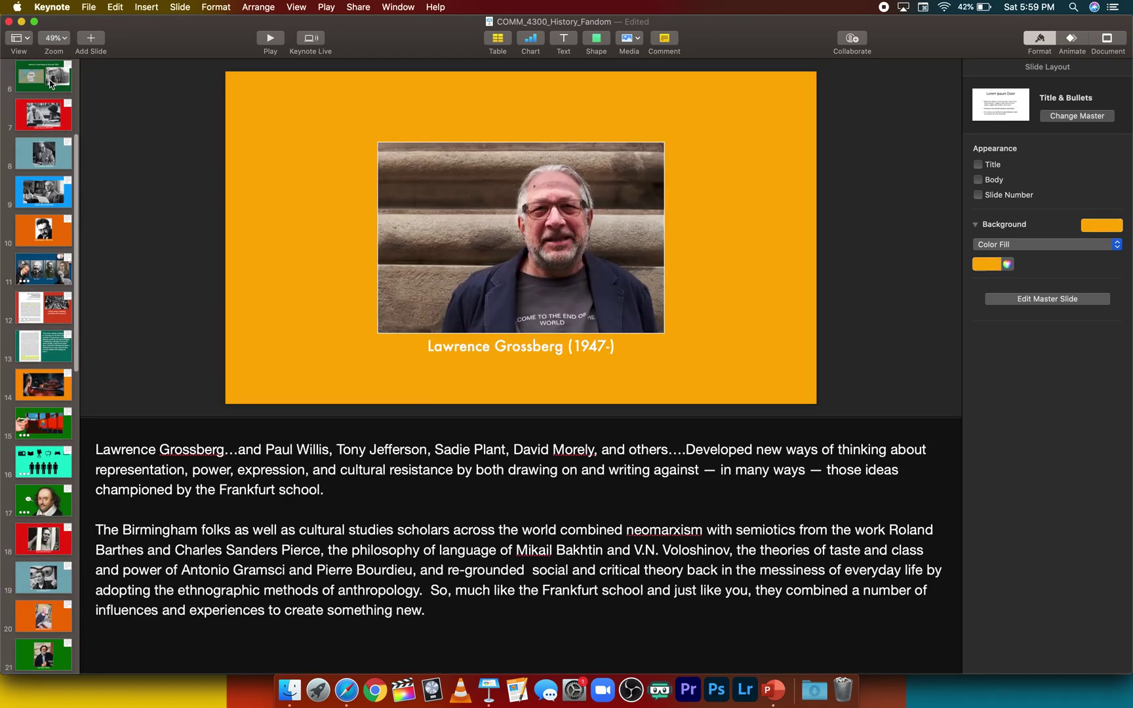
key(Down)
key(Down)
key(Up)
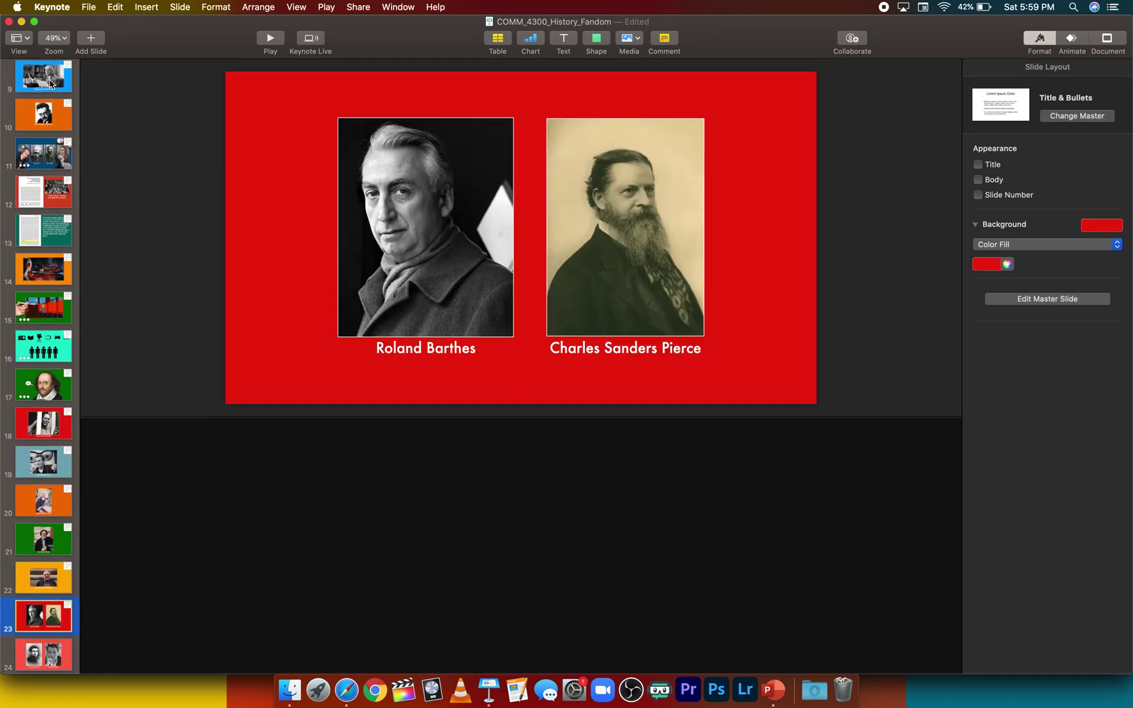
key(Down)
key(Down)
key(Down)
key(Down)
key(Down)
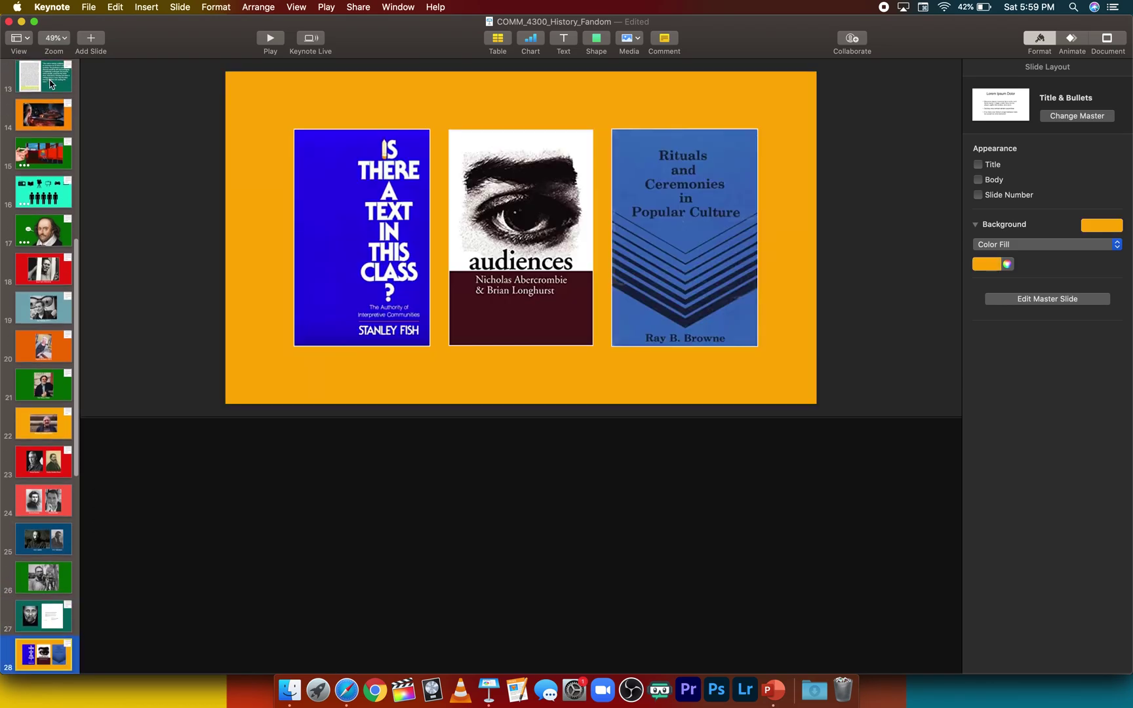
key(Up)
key(Up)
key(Up)
key(Up)
key(Up)
key(Up)
key(Up)
key(Up)
key(Up)
key(Up)
key(Up)
key(Up)
key(Up)
key(Up)
key(Up)
key(Up)
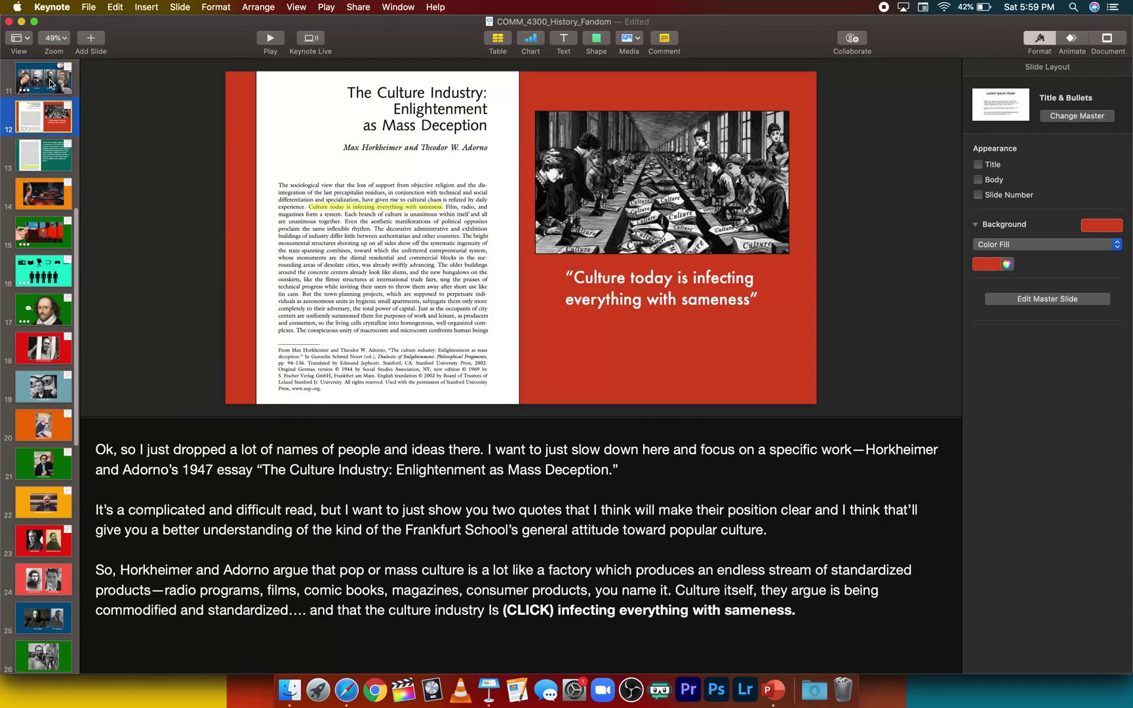
key(Up)
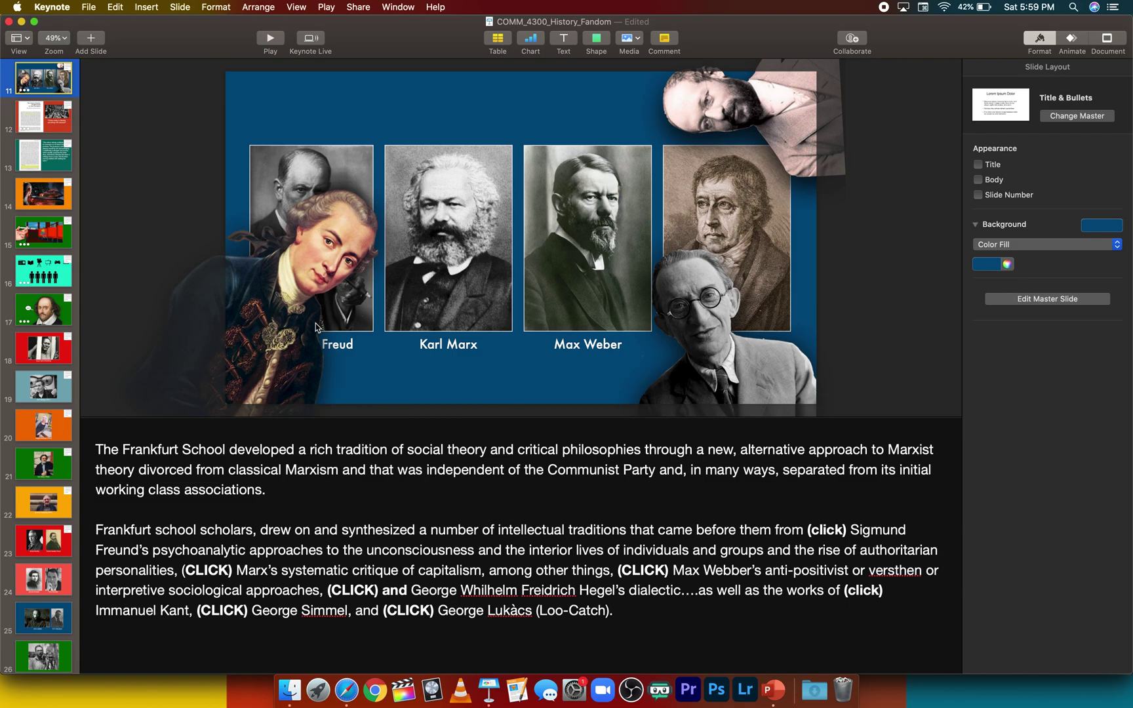
Step: Go back through slide 3 to slide 4 with the three 1992 fandom book covers and scroll its notes
scroll(32, 162, up, 10)
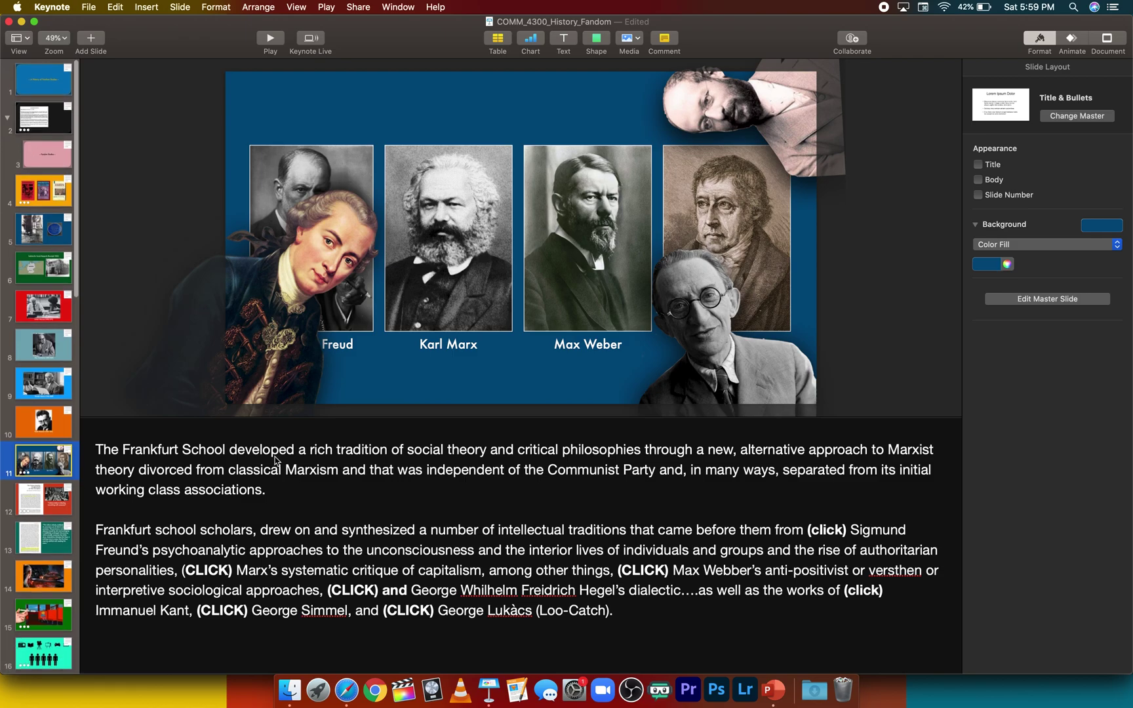
scroll(327, 524, down, 1)
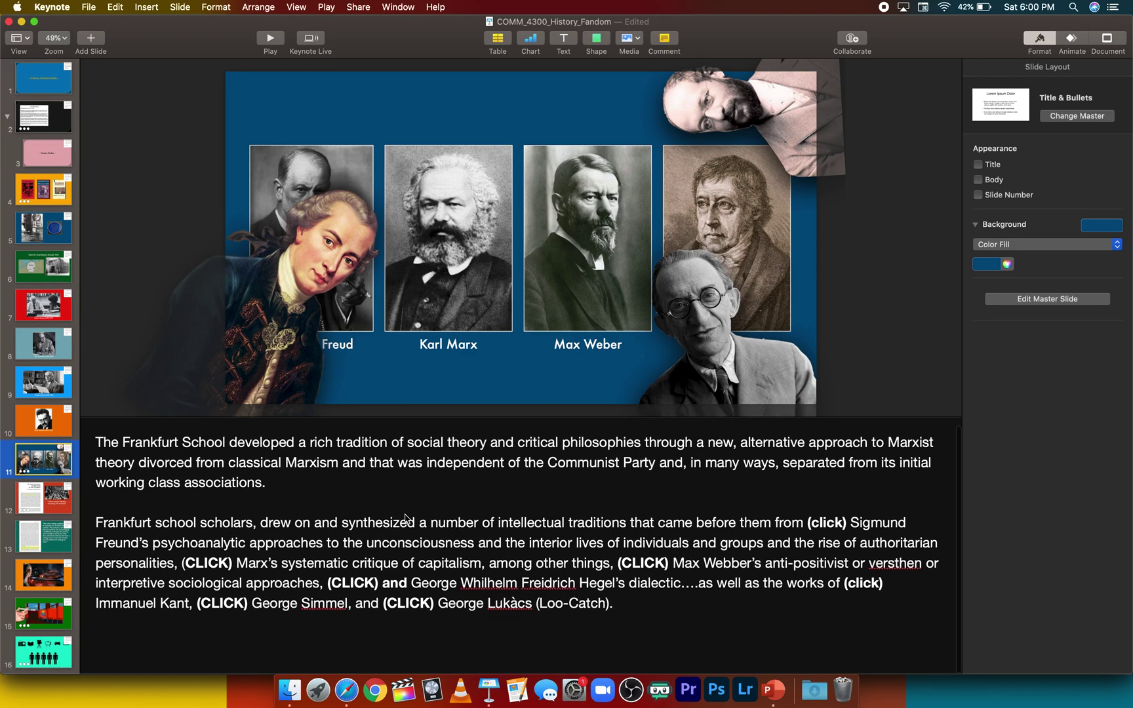
click(50, 156)
click(47, 185)
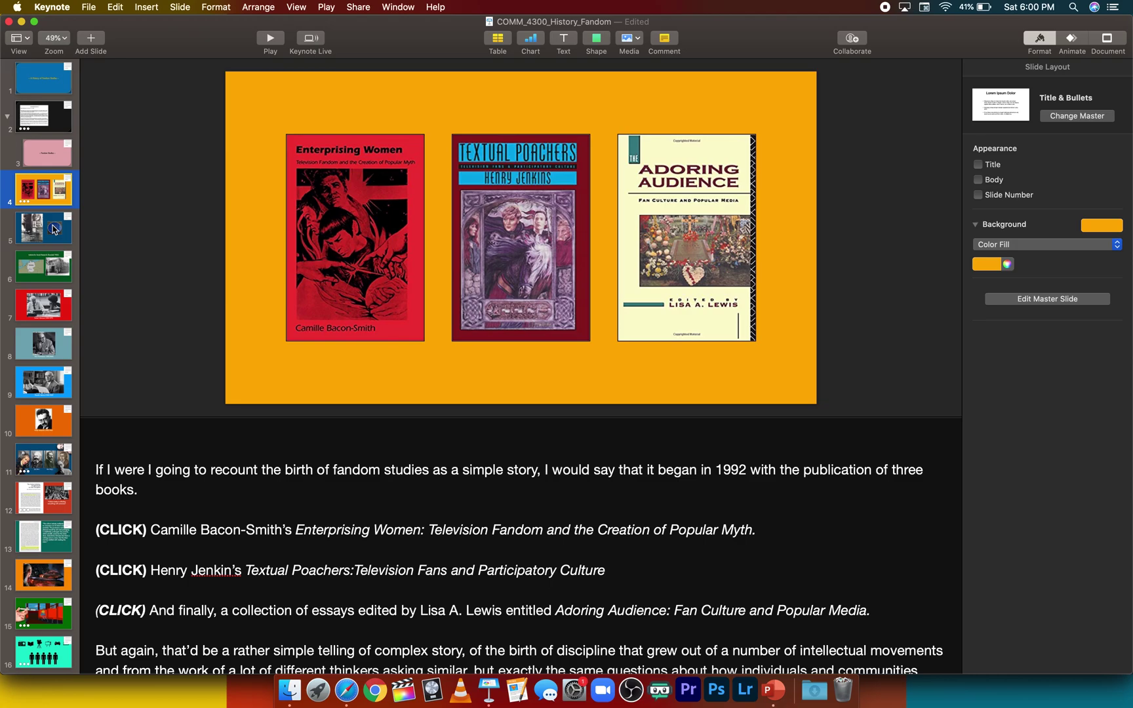
scroll(178, 524, down, 4)
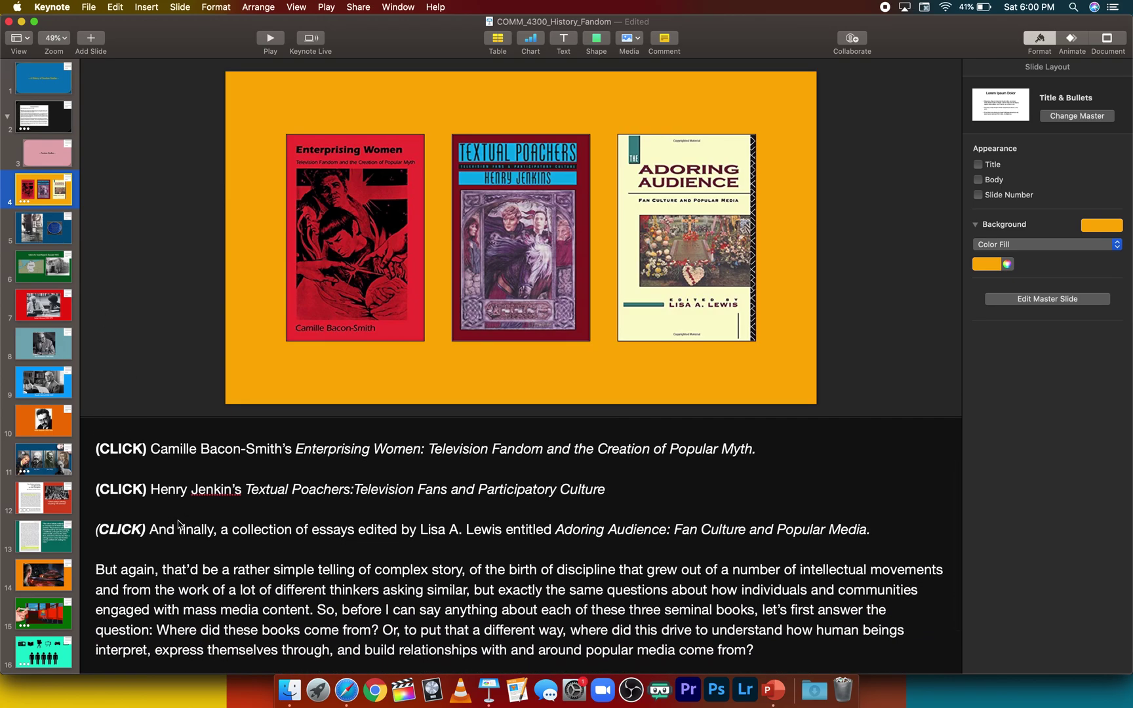
click(298, 6)
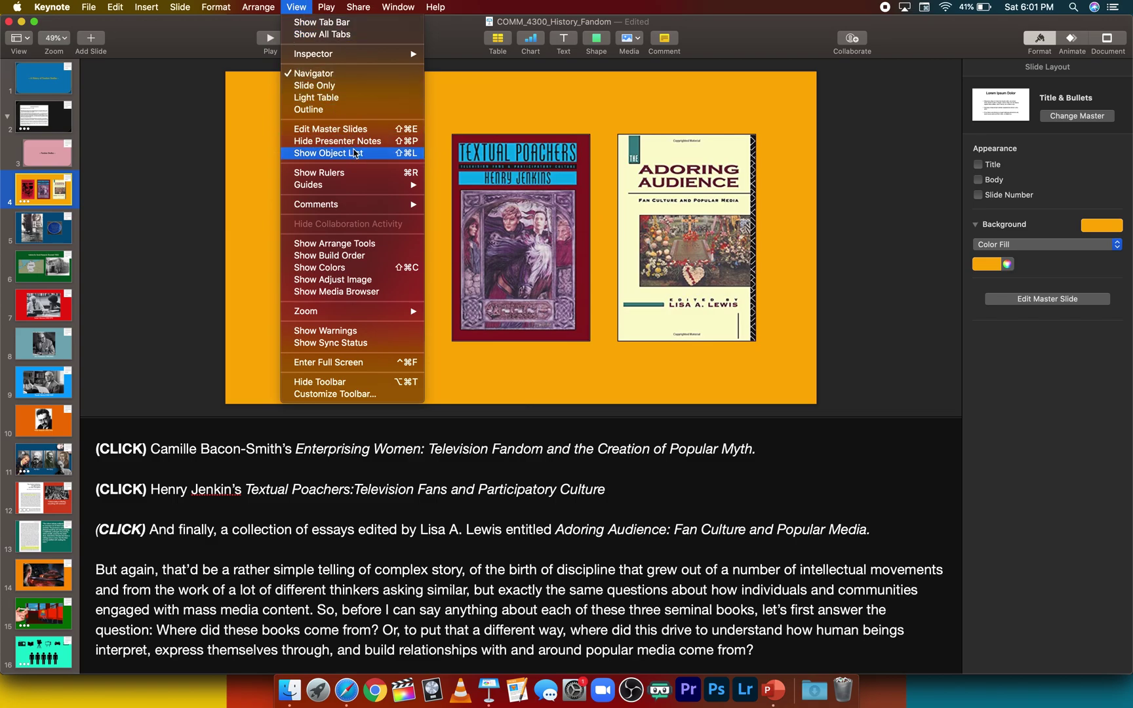
click(306, 146)
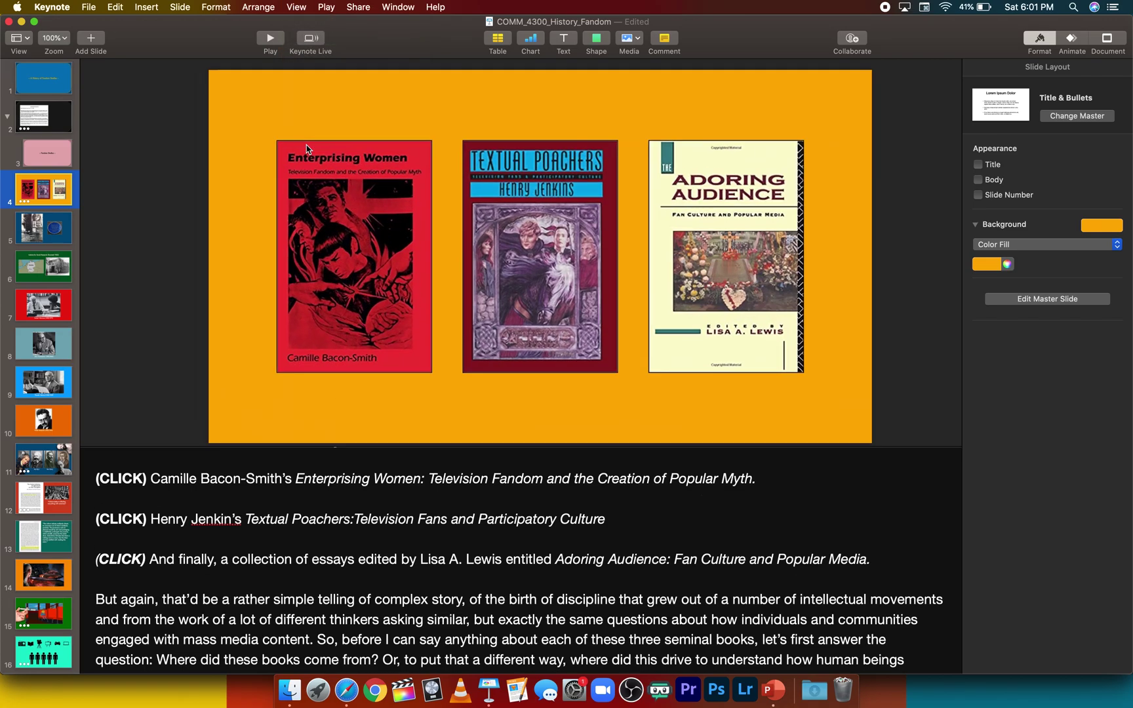
click(301, 8)
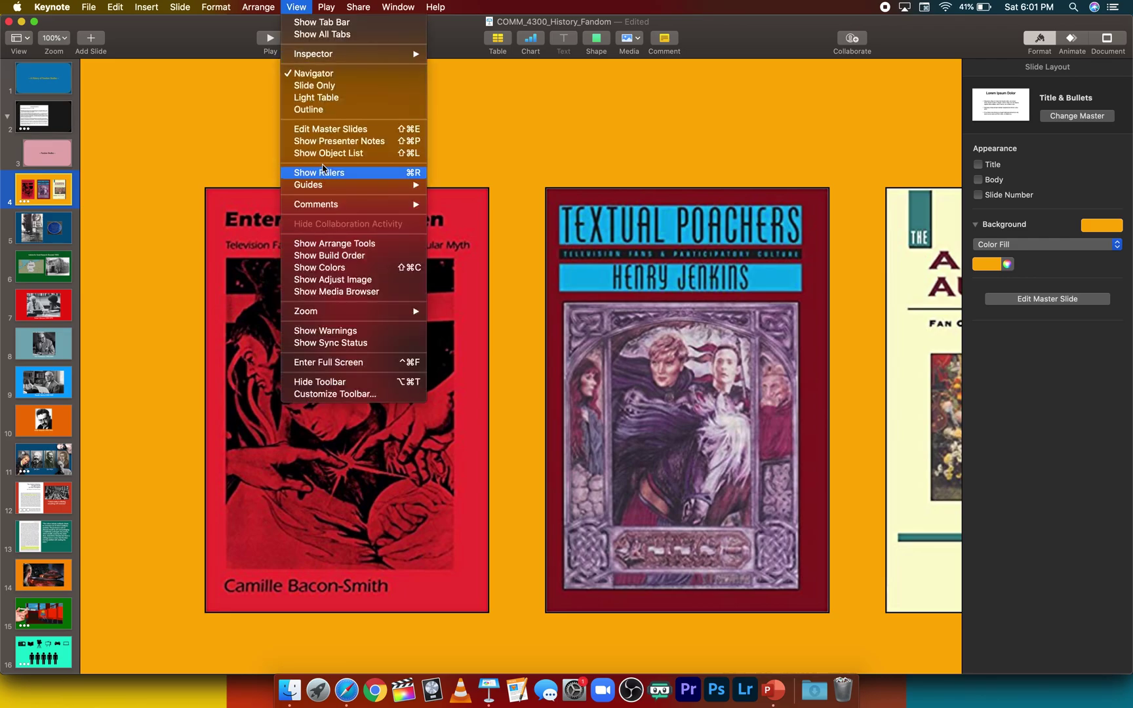
click(329, 145)
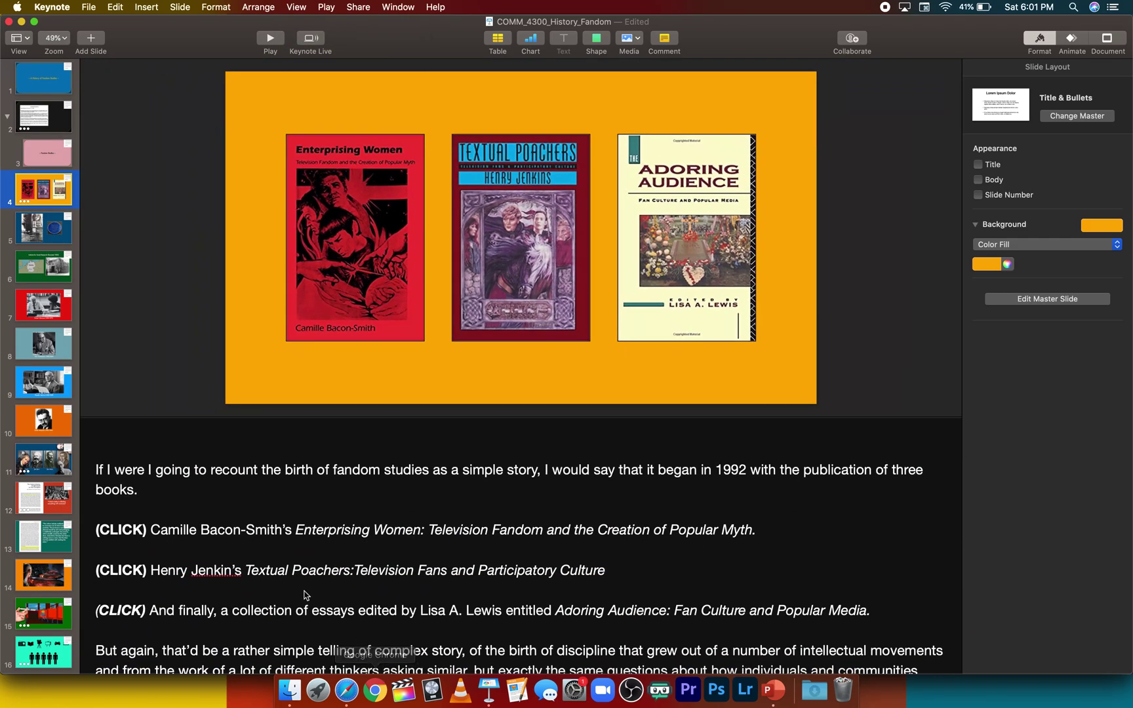
scroll(287, 573, down, 4)
scroll(239, 565, up, 3)
scroll(239, 566, up, 1)
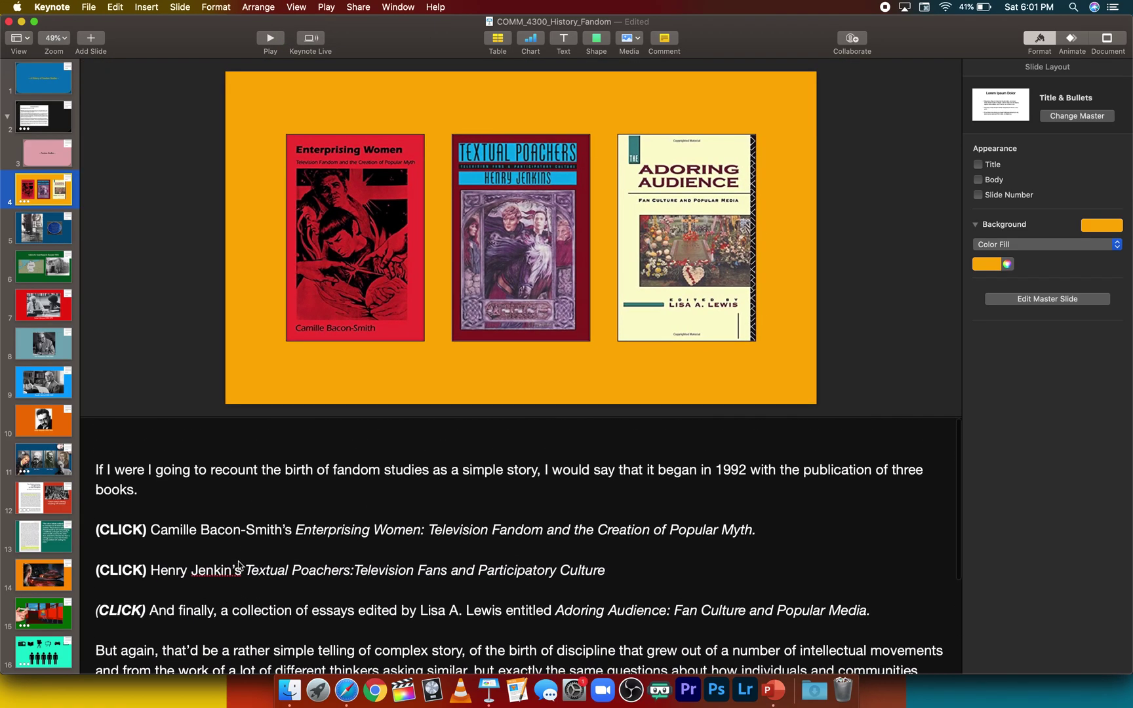
scroll(238, 565, down, 2)
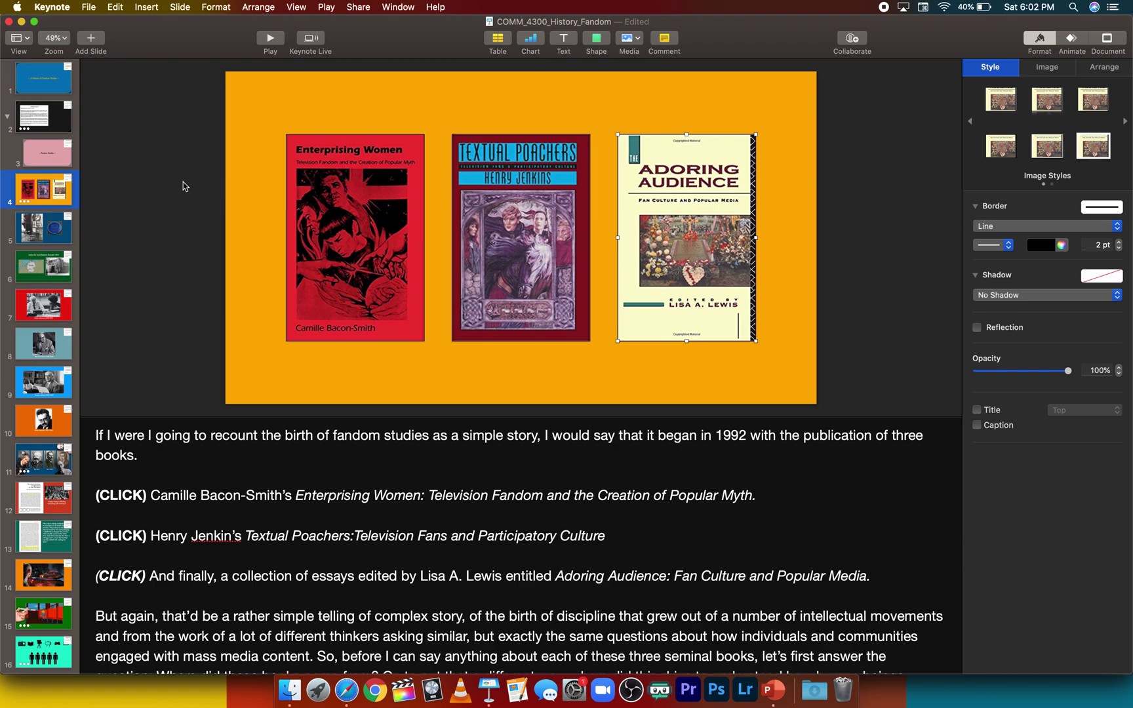
Step: Open Play > Record Slideshow and begin recording narration from slide 4
click(325, 7)
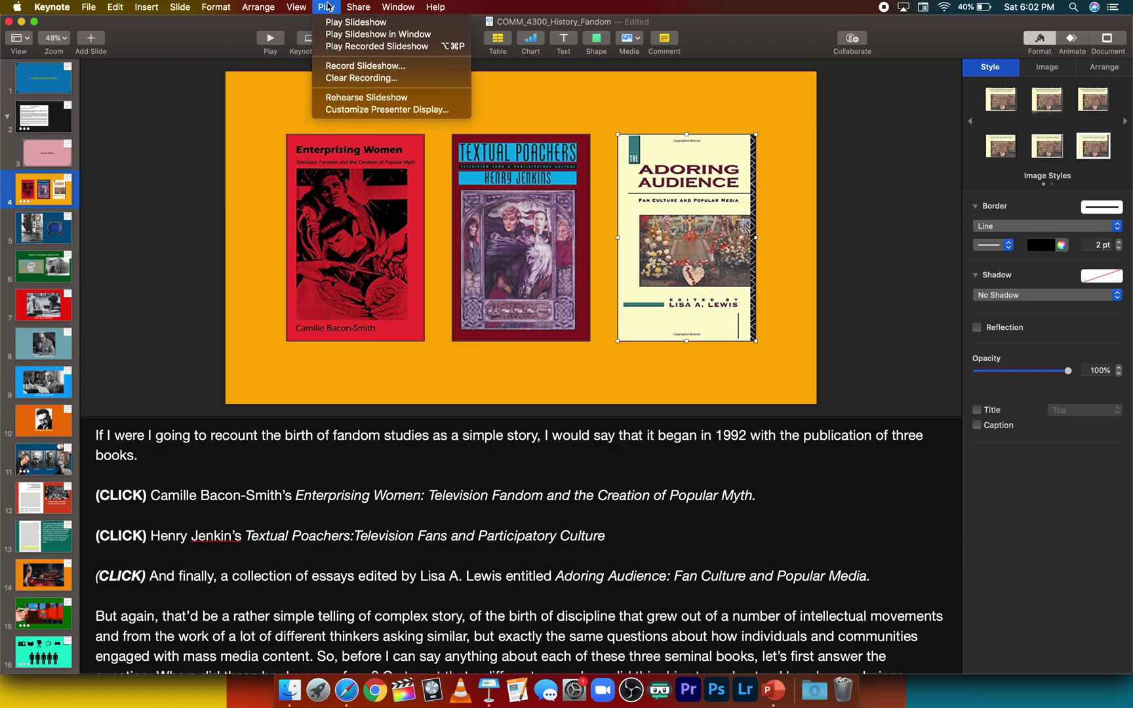
click(347, 68)
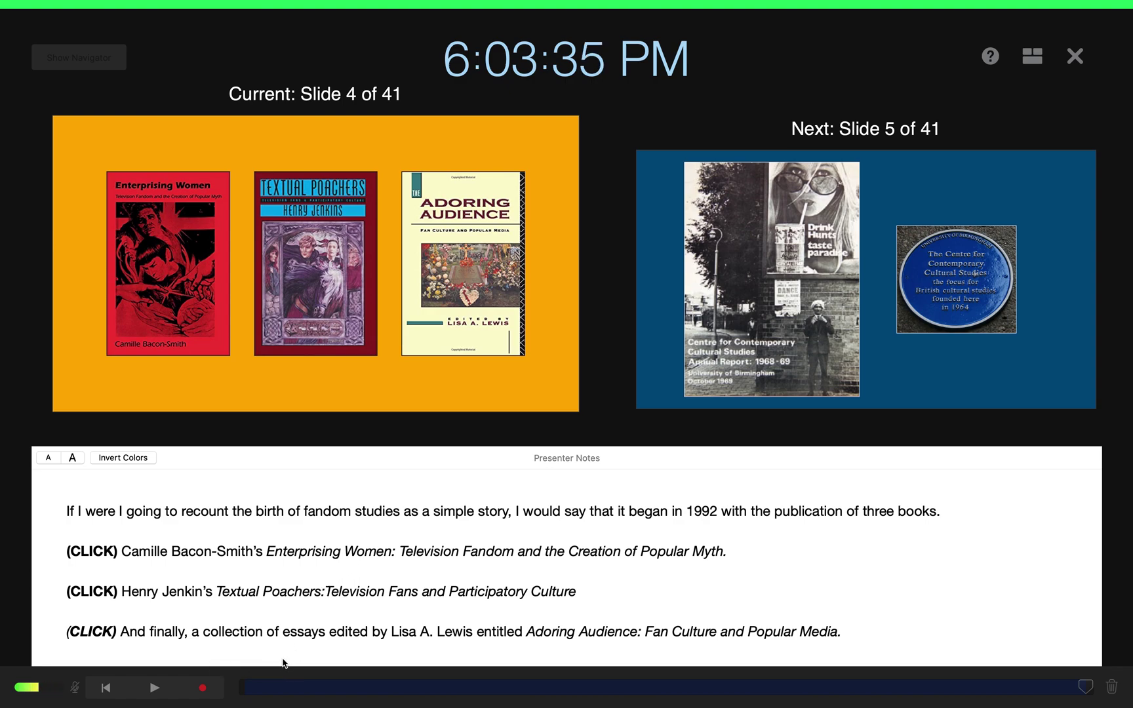
click(203, 687)
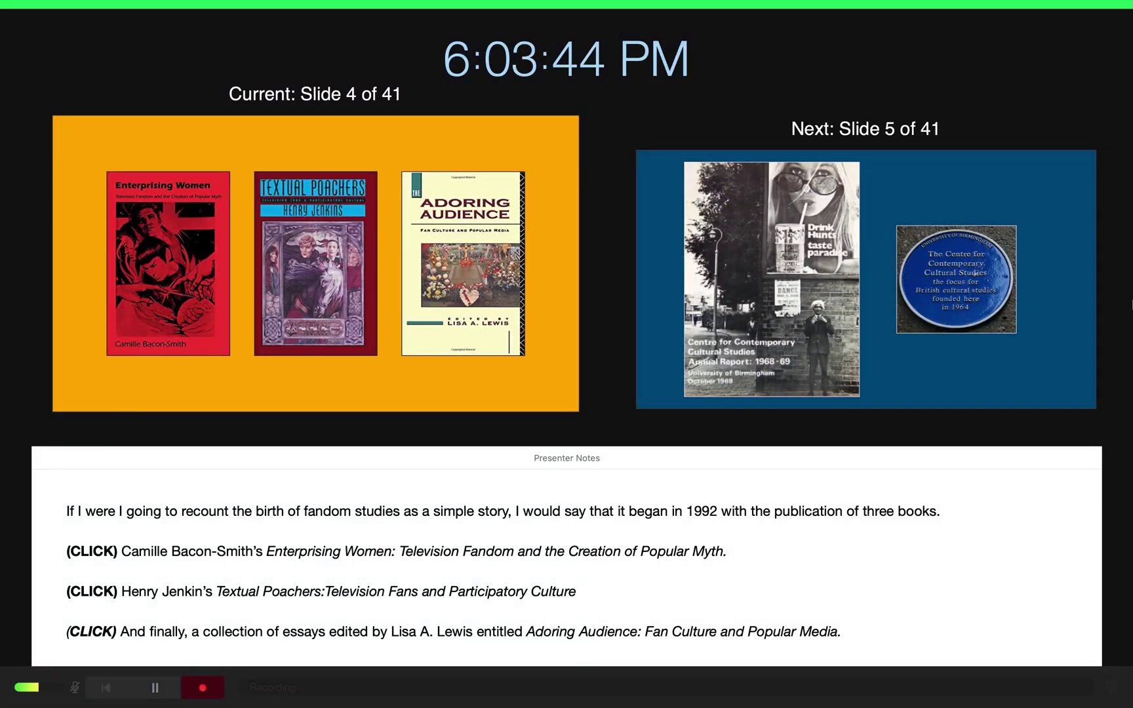
Step: Advance through the recorded show, then return to slide 2 and play its cartoon head build
key(Right)
key(Right)
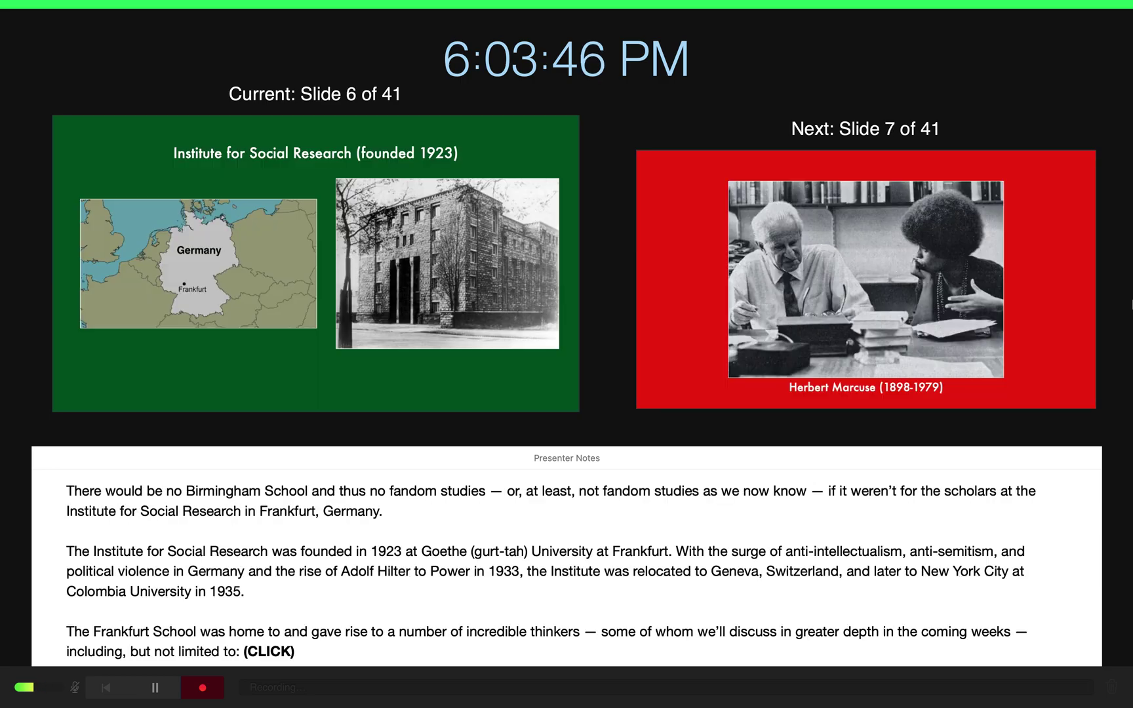
key(Right)
key(Right)
key(Right)
key(Left)
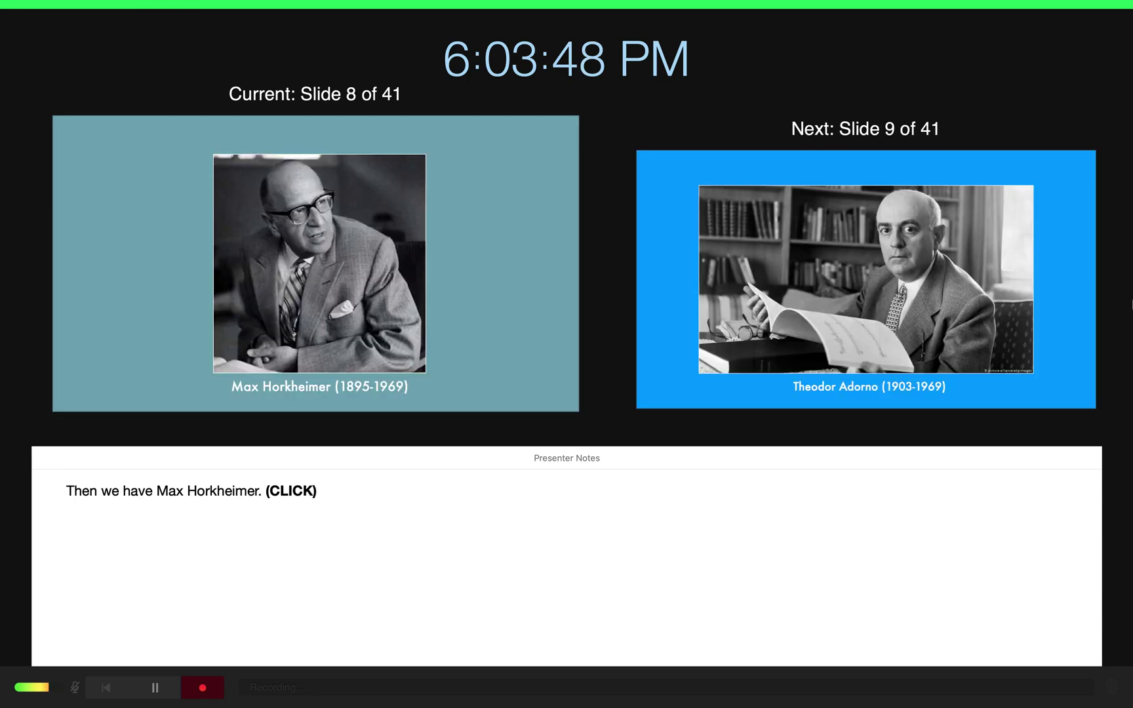
key(Left)
key(Left)
key(Left)
key(Left)
key(Left)
key(Left)
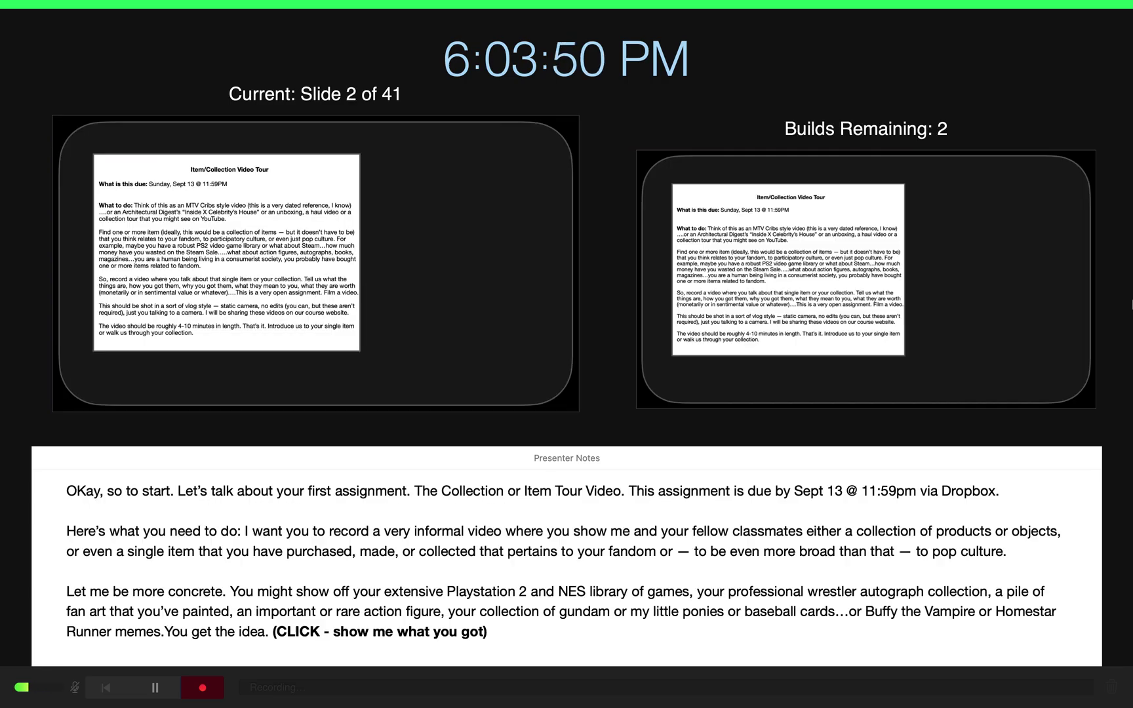
key(Right)
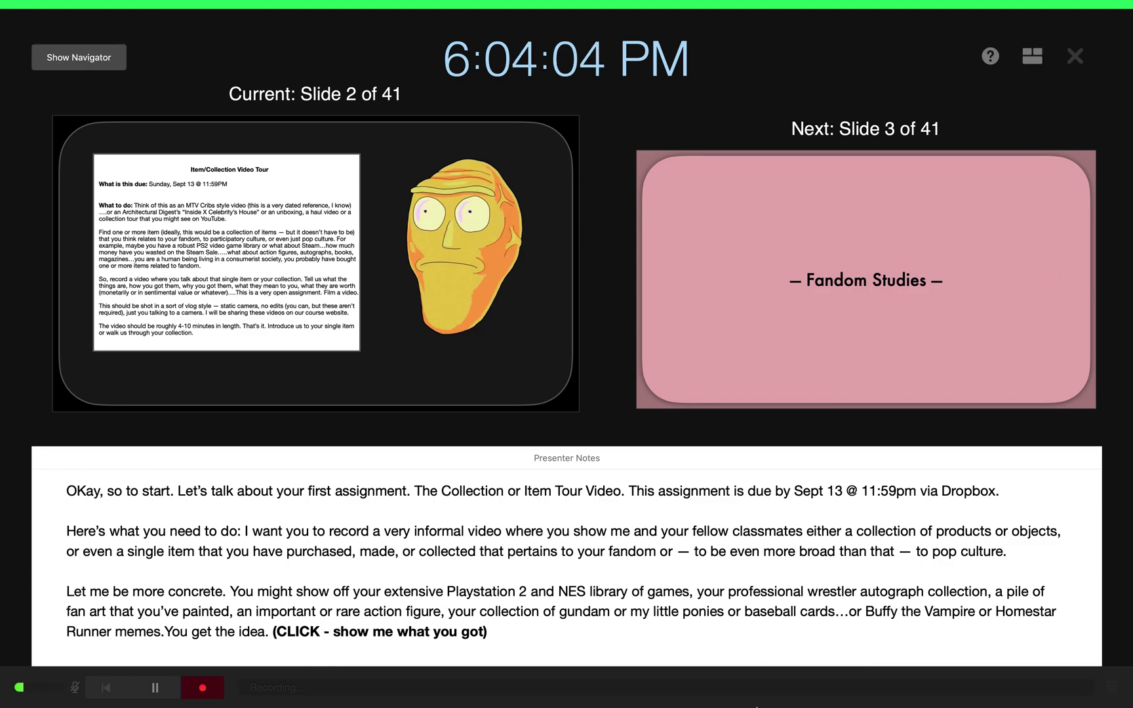
Step: Stop recording, move the playhead back to slide 2, and play then pause its narration
click(219, 684)
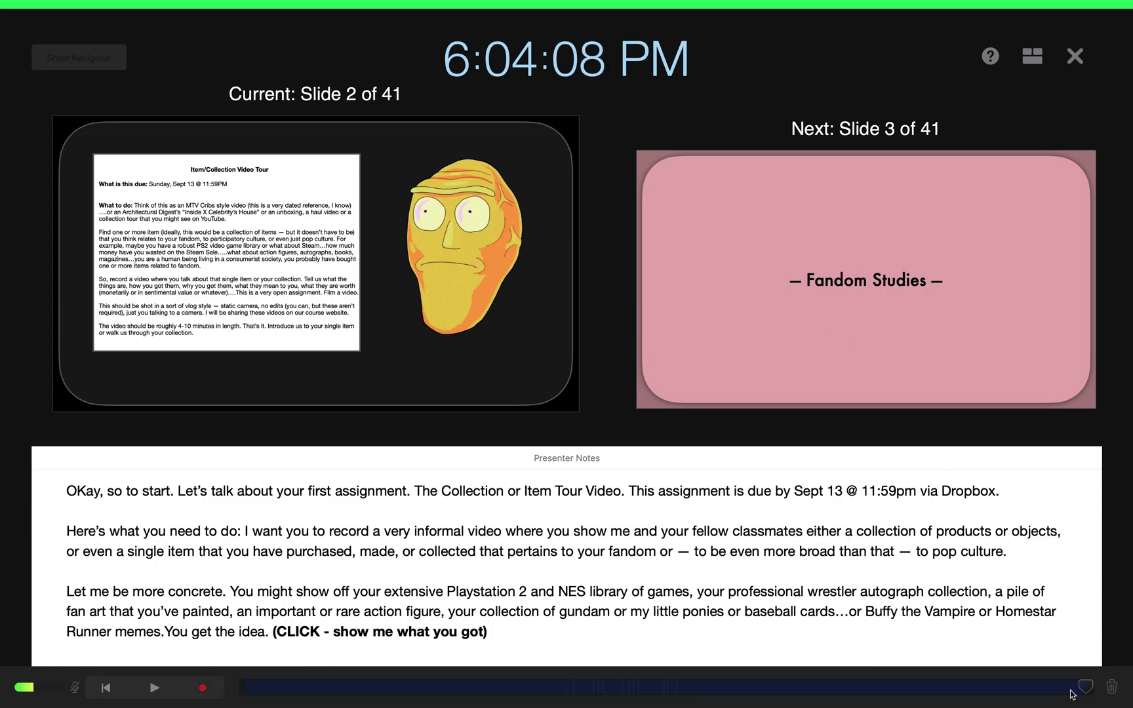
mouse_move(1086, 686)
mouse_down()
mouse_move(1103, 686)
mouse_move(908, 686)
mouse_up()
click(161, 697)
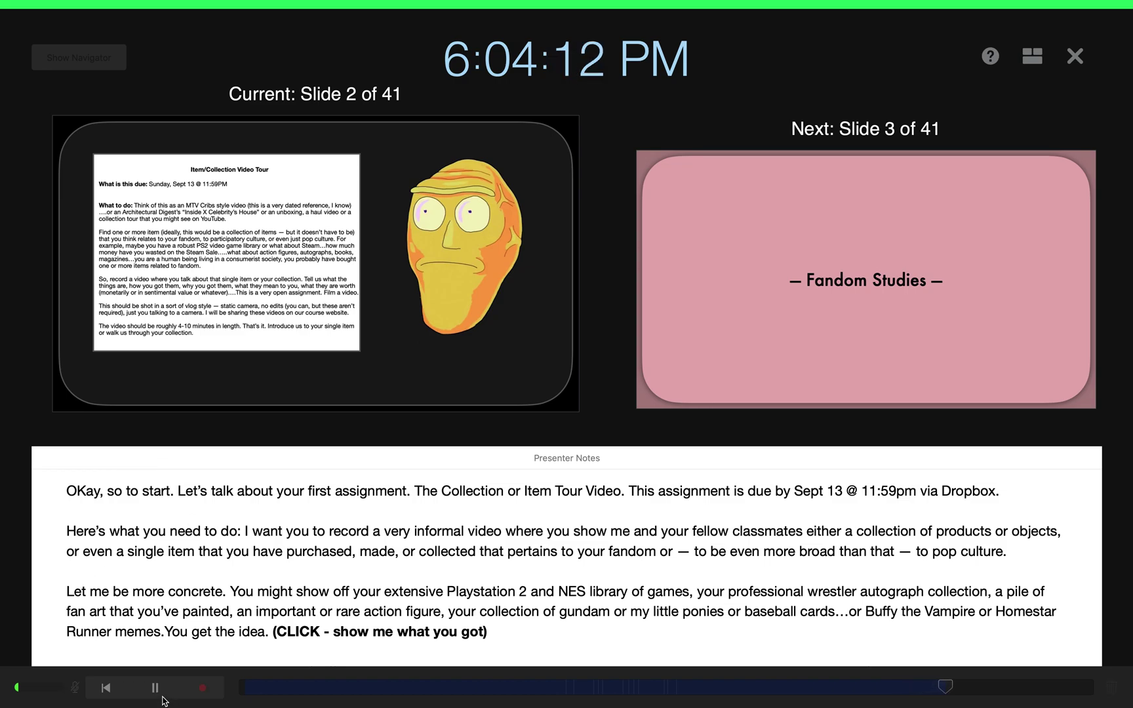
click(156, 688)
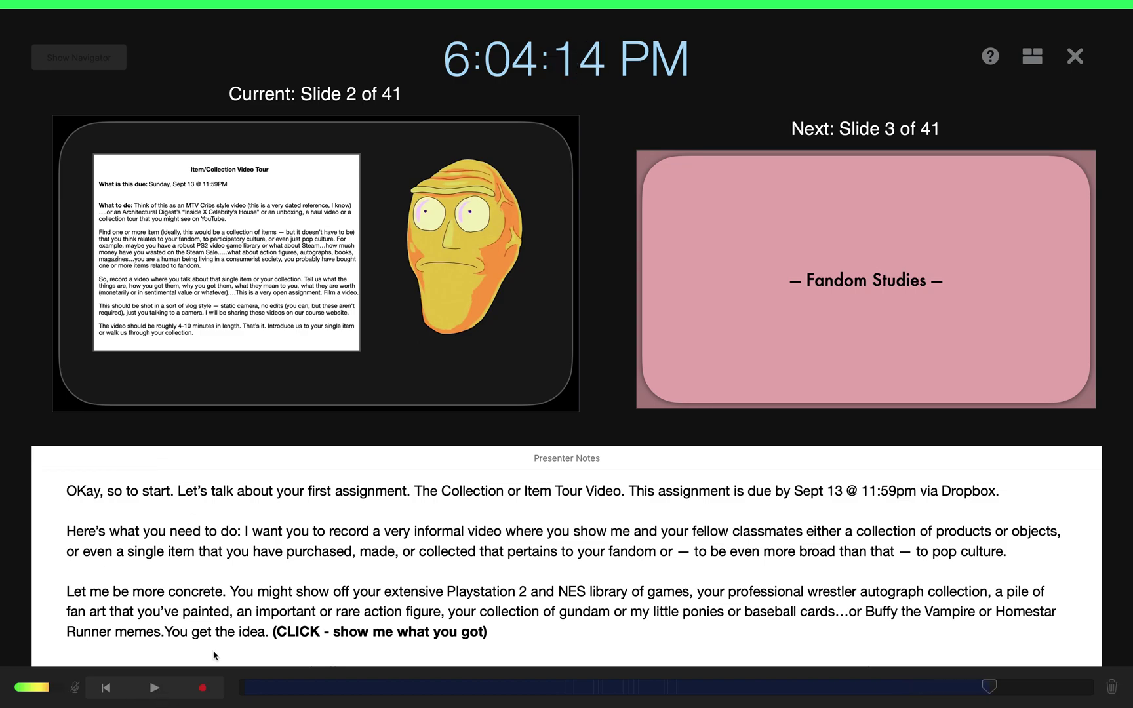
Step: Re-record from a later point in slide 2's narration, then exit back to the slide editor
drag(993, 693, 758, 690)
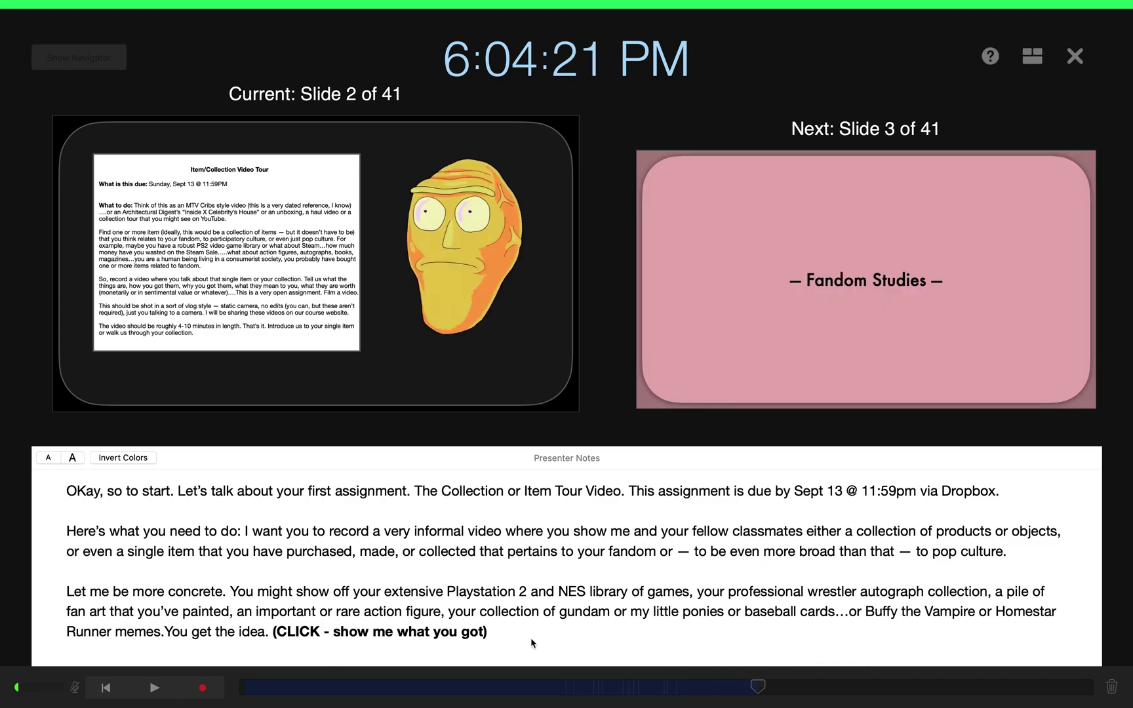
click(204, 690)
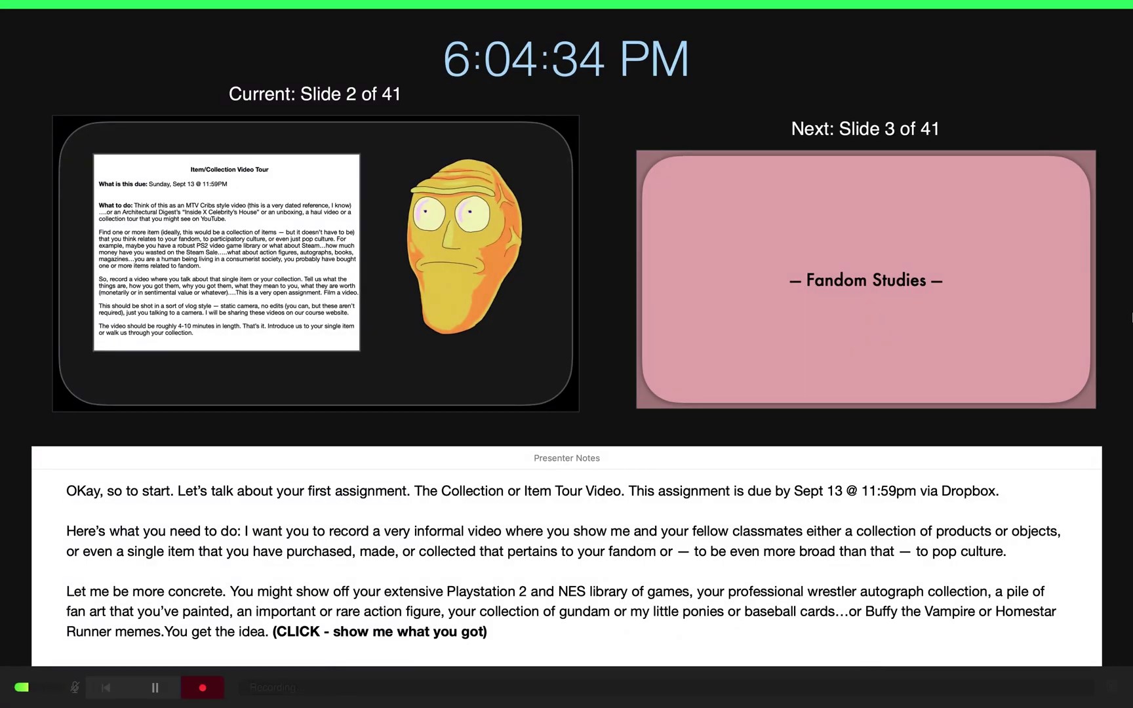
key(Escape)
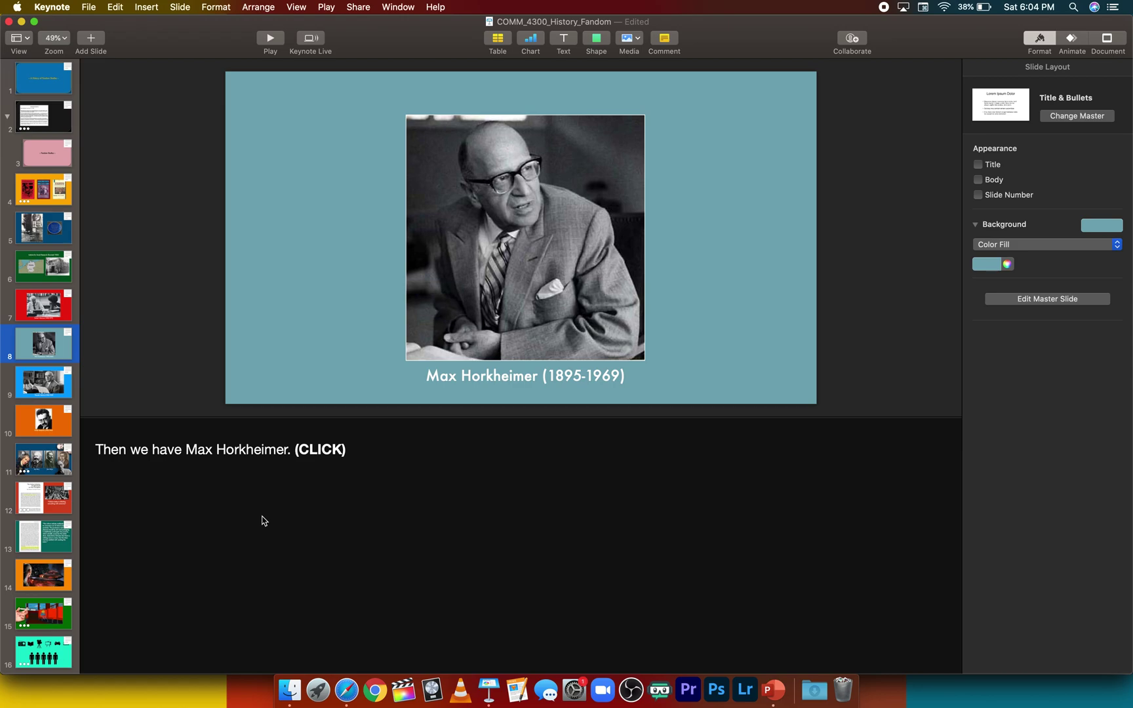
click(90, 8)
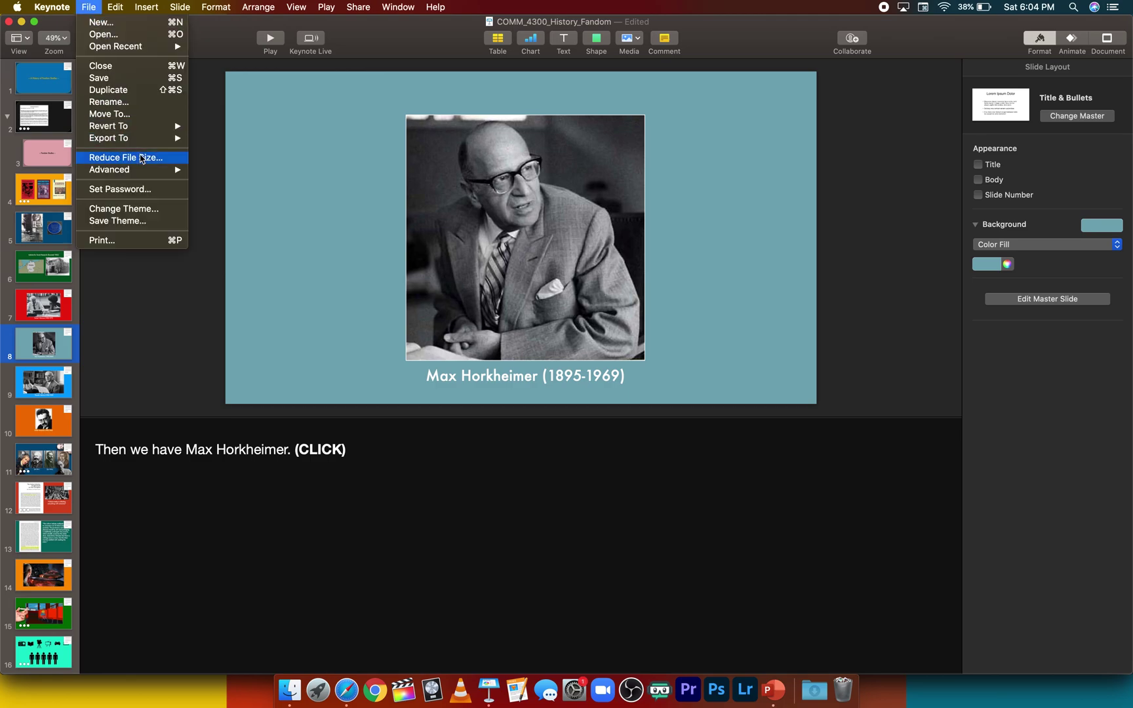
mouse_move(139, 142)
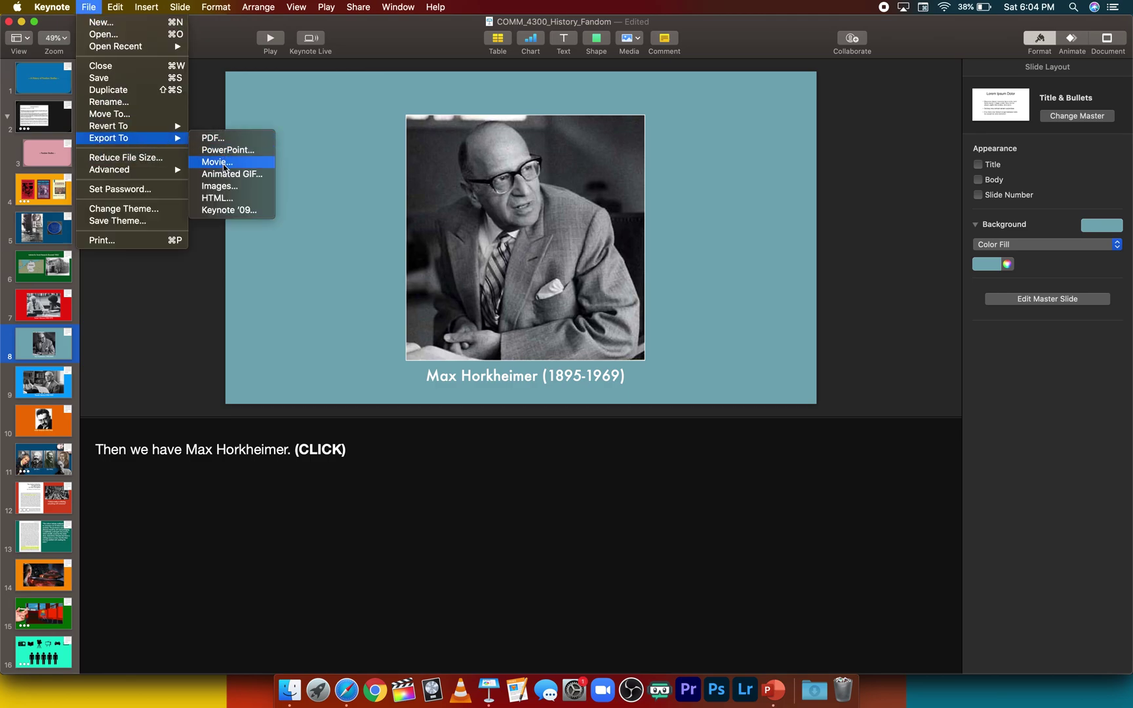
click(219, 162)
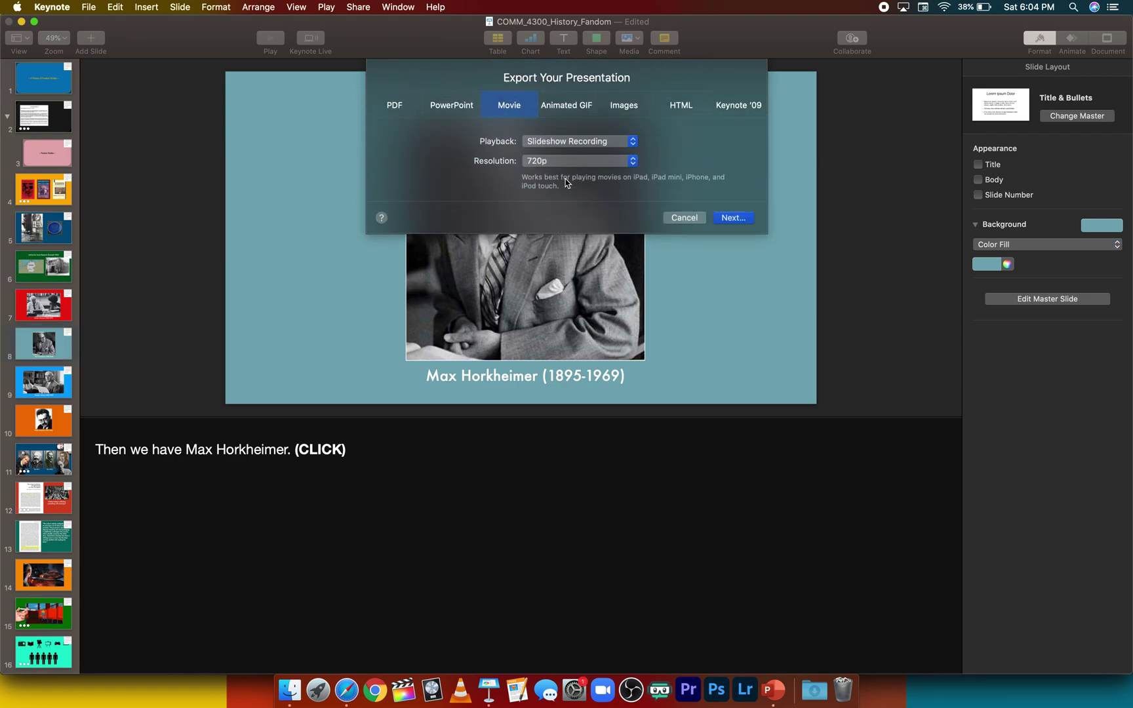
click(560, 162)
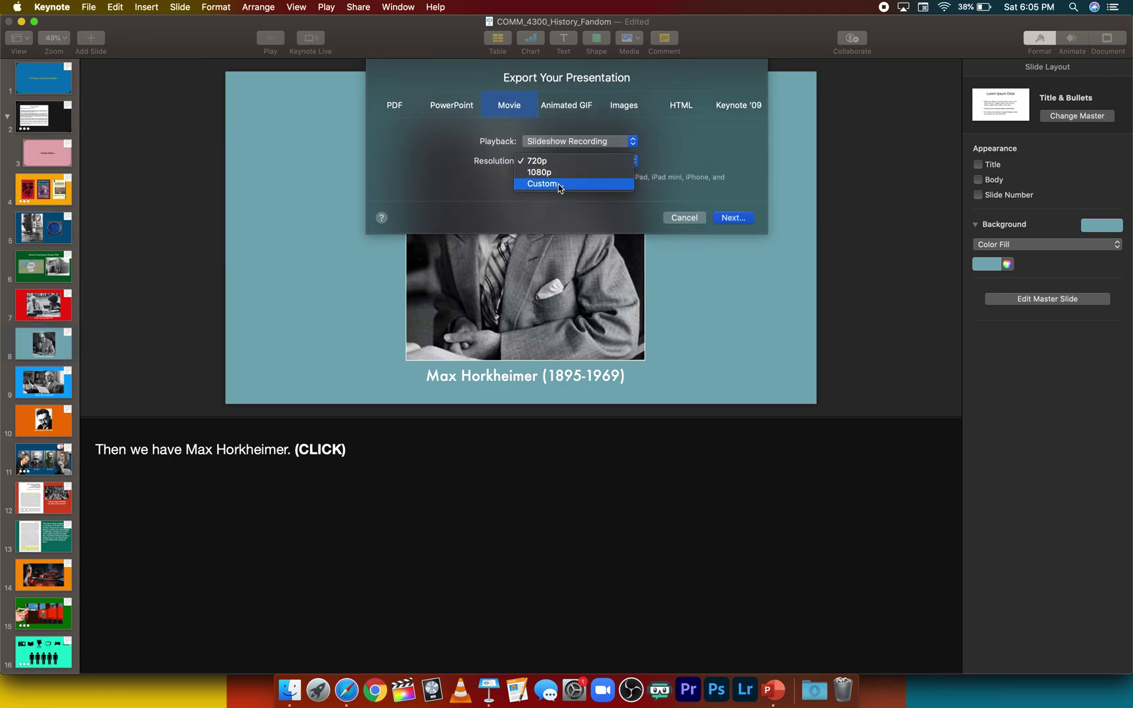
click(556, 152)
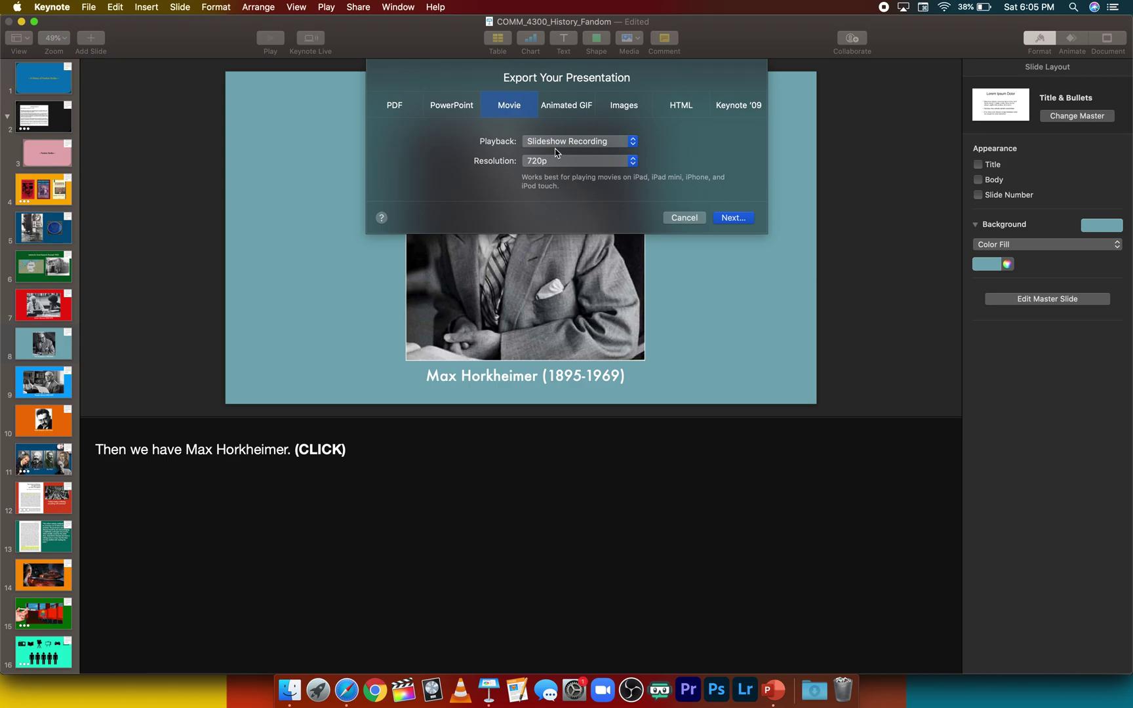
click(556, 142)
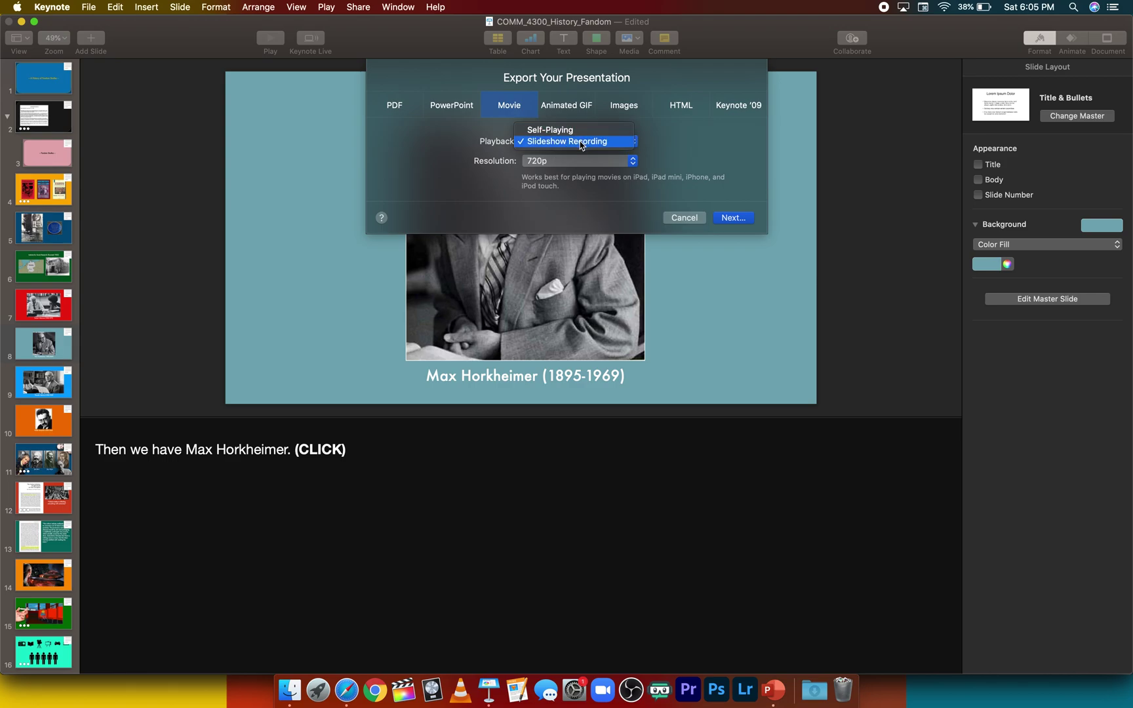
click(571, 141)
click(571, 161)
click(570, 174)
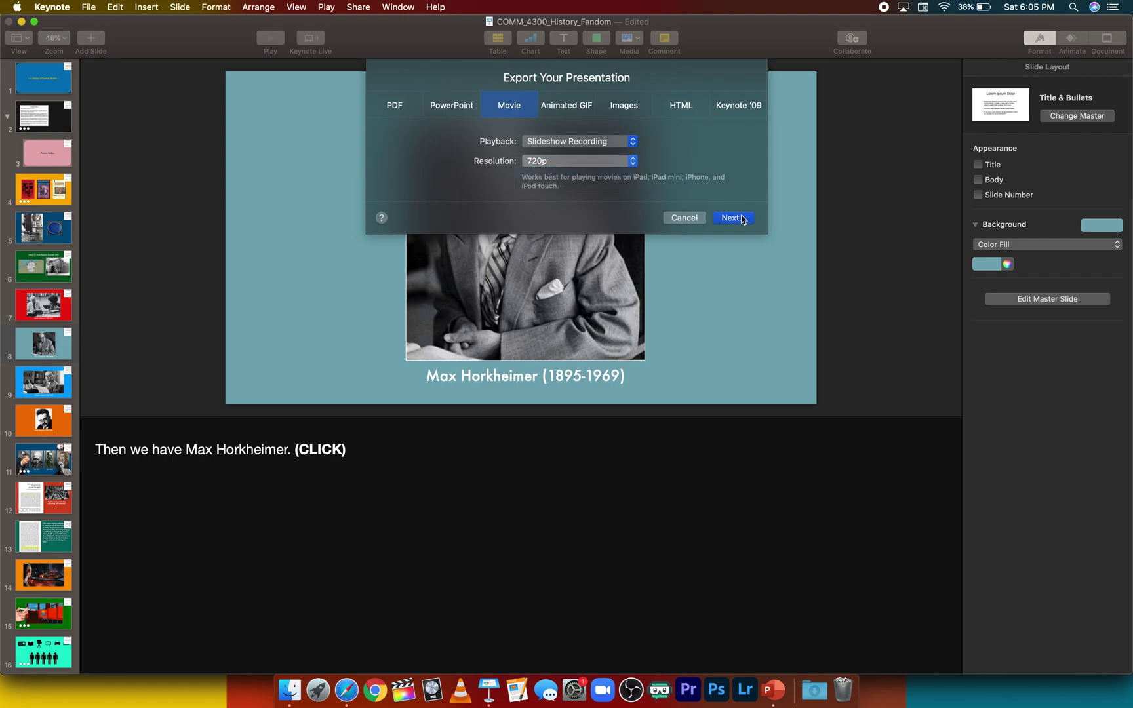
click(726, 220)
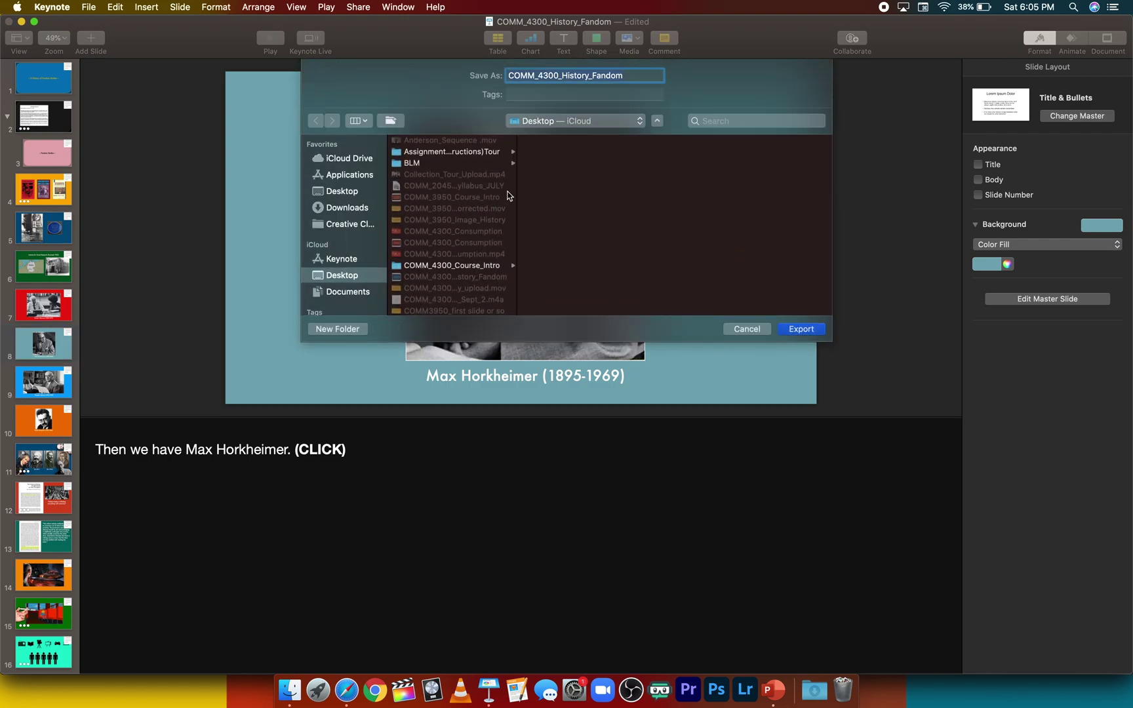
click(747, 329)
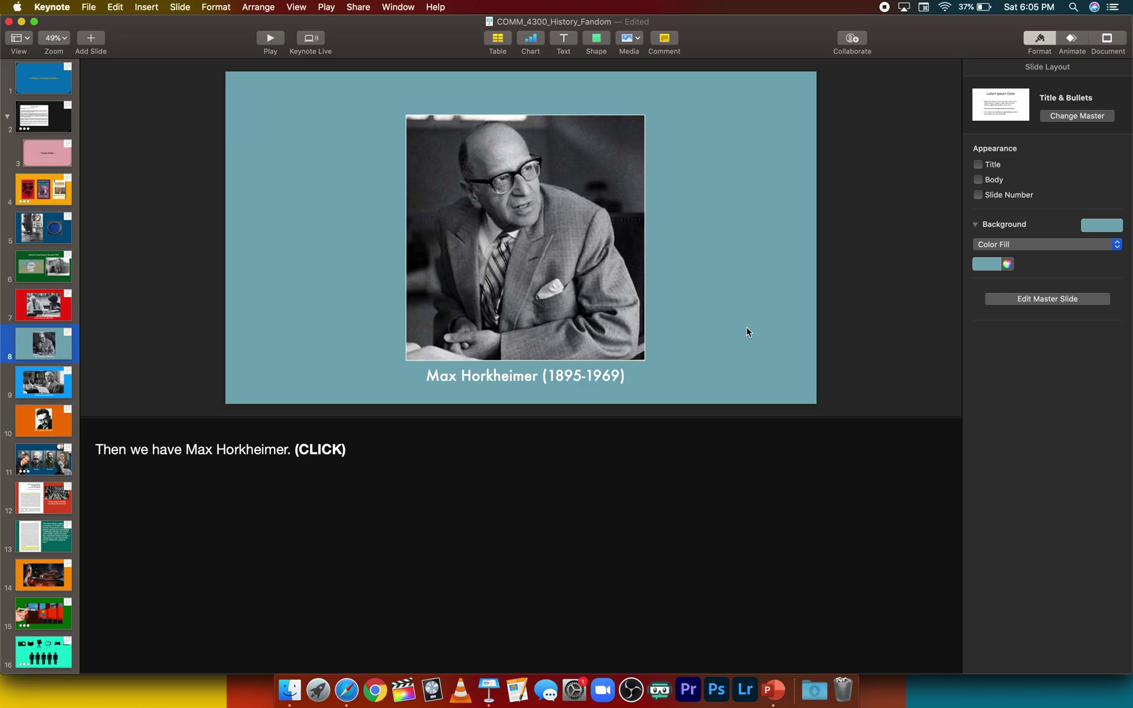
key(ctrl+Up)
click(351, 423)
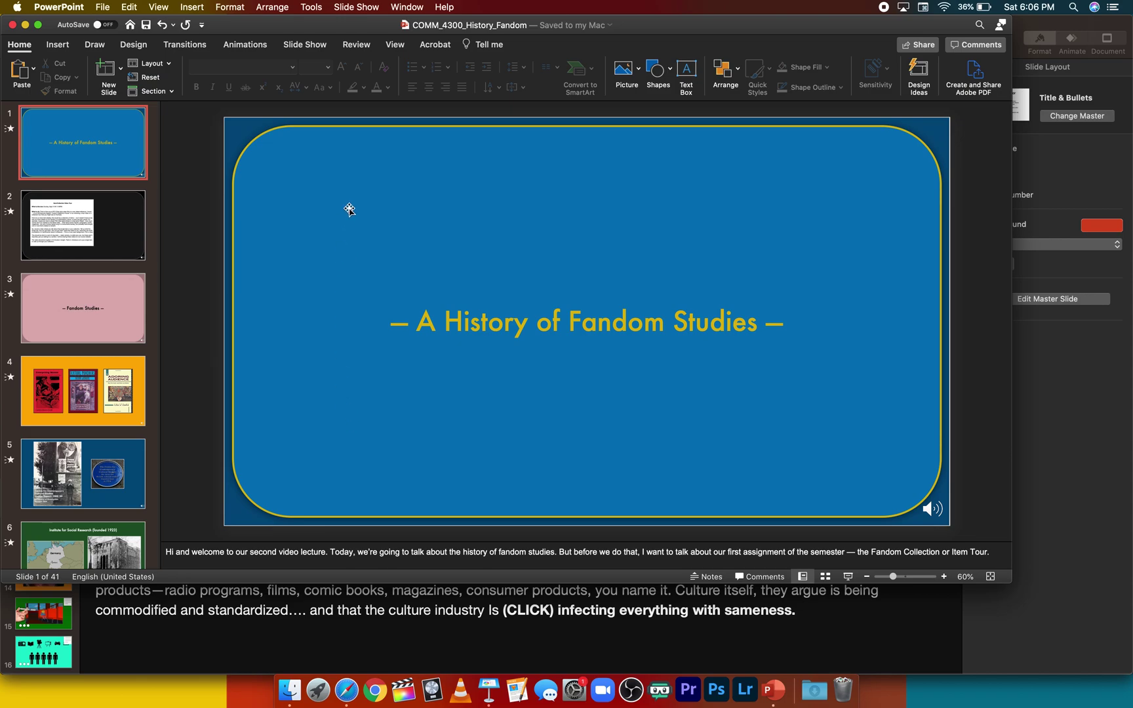
Step: Record the PowerPoint slideshow from the beginning, advance two slides, then end the show
click(306, 47)
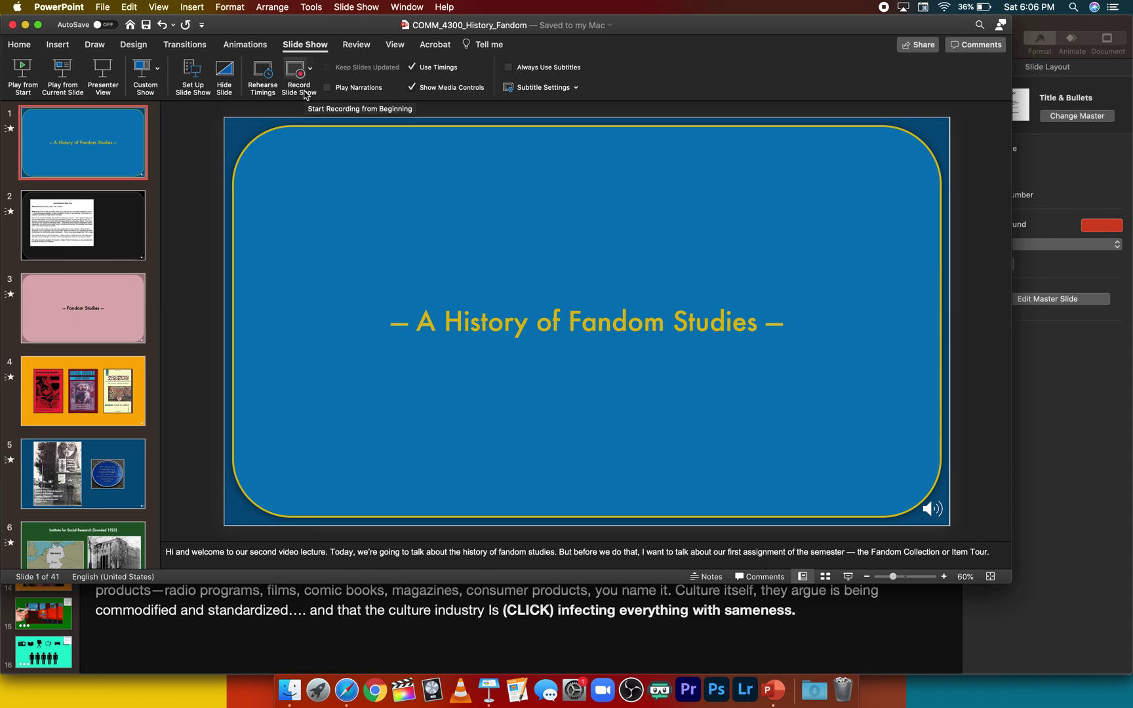
click(298, 72)
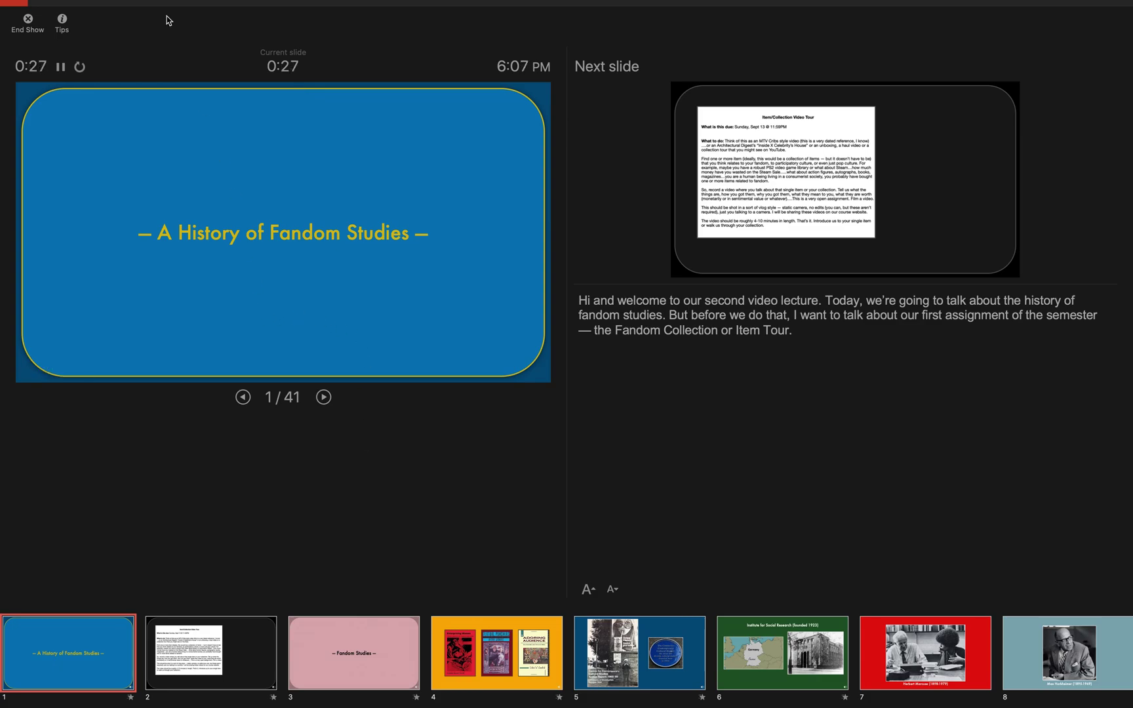
key(Right)
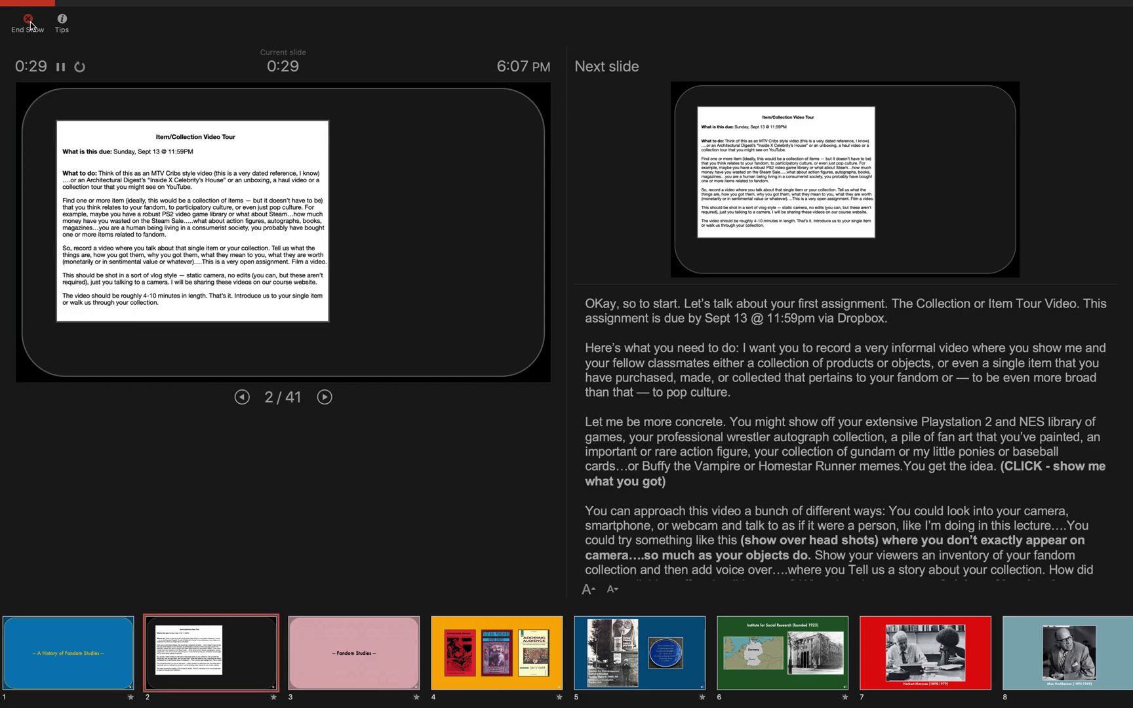
key(Right)
key(Right)
key(Right)
key(Right)
key(Right)
key(Right)
key(Right)
key(Right)
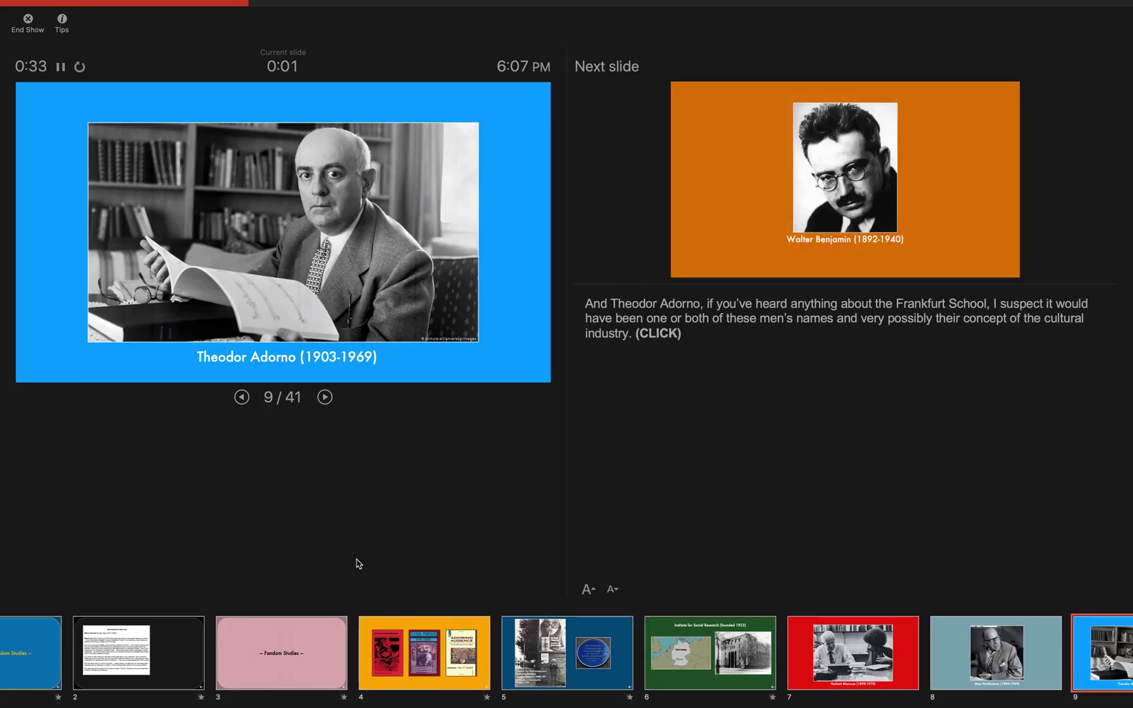
click(28, 22)
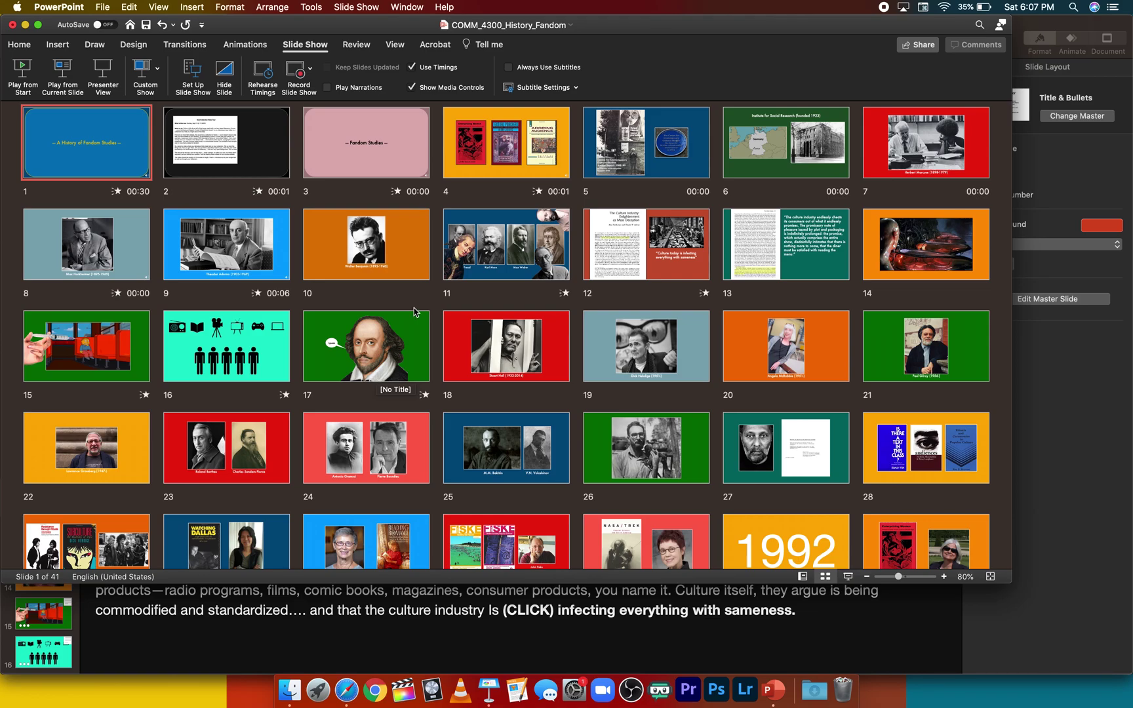
Step: Select slide 4 in Slide Sorter and re-record from it, giving it a 00:11 timing
click(686, 143)
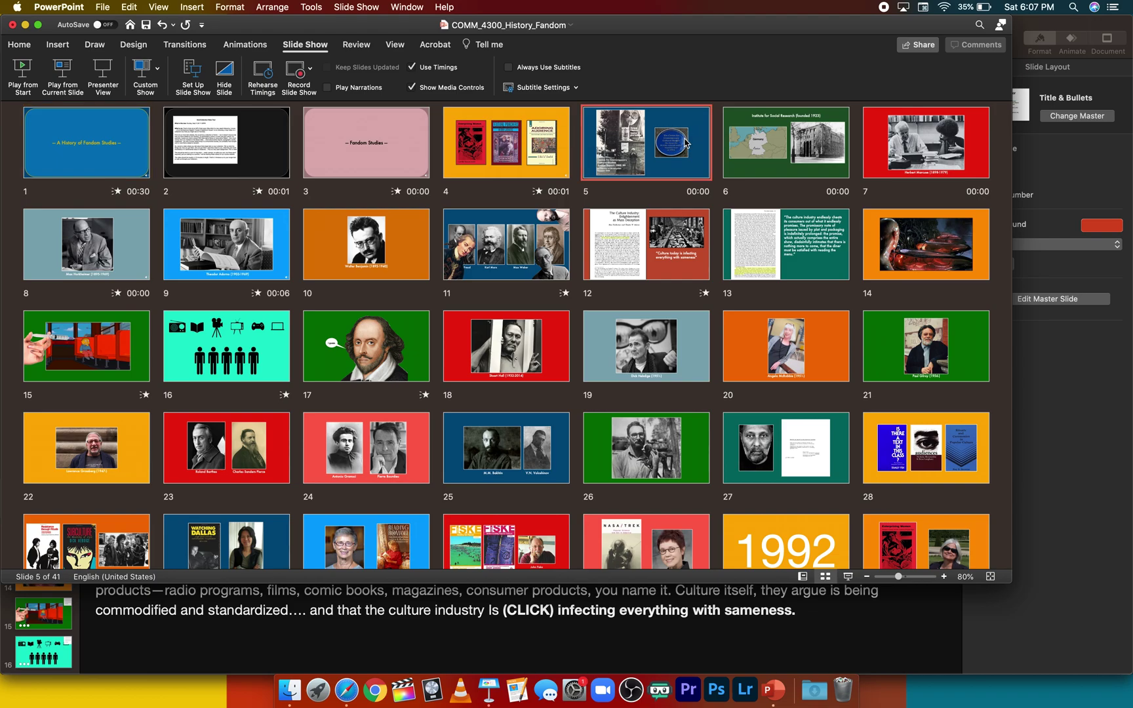
click(497, 157)
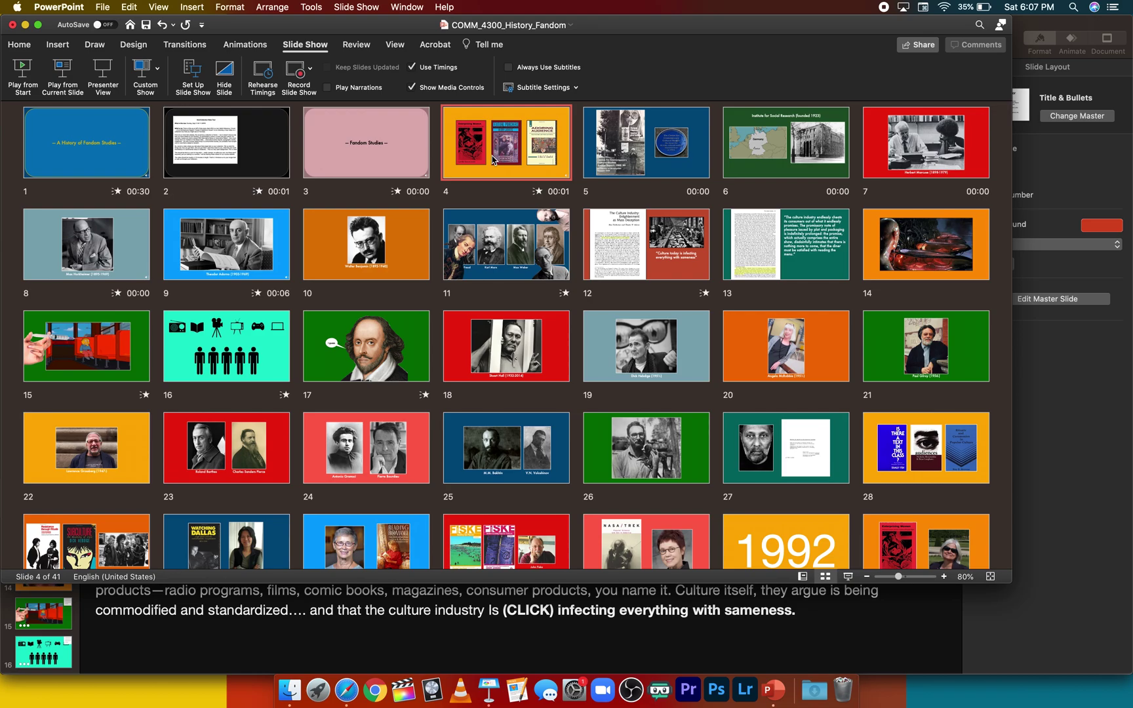
click(296, 70)
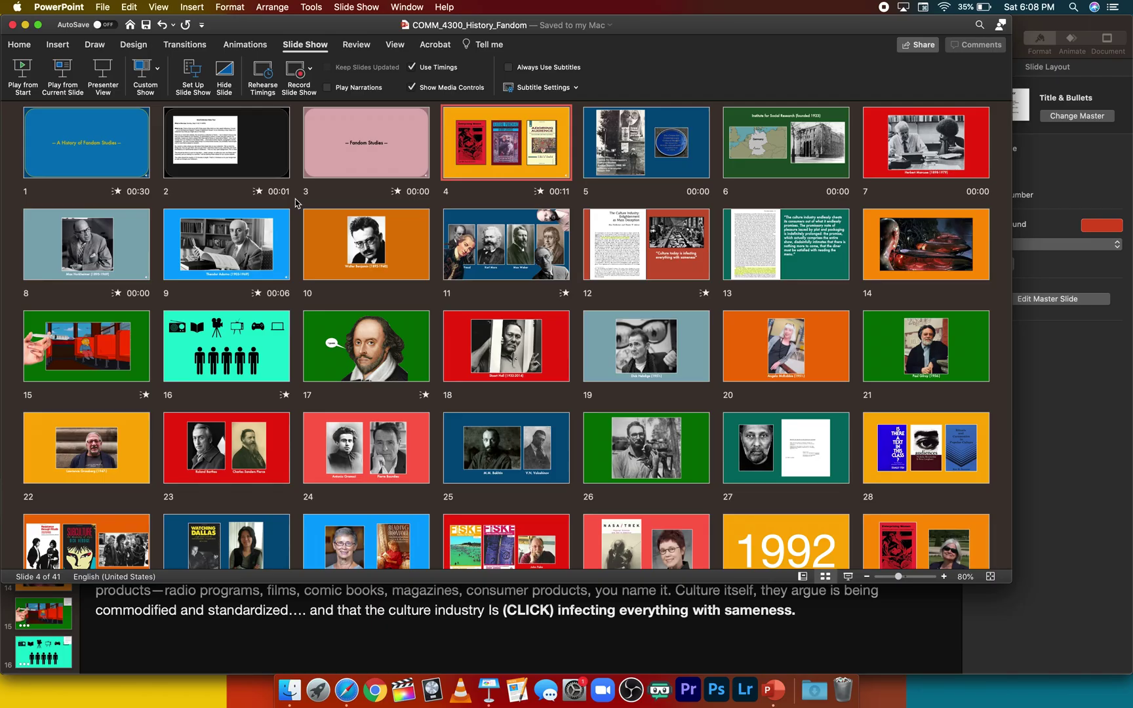
click(105, 7)
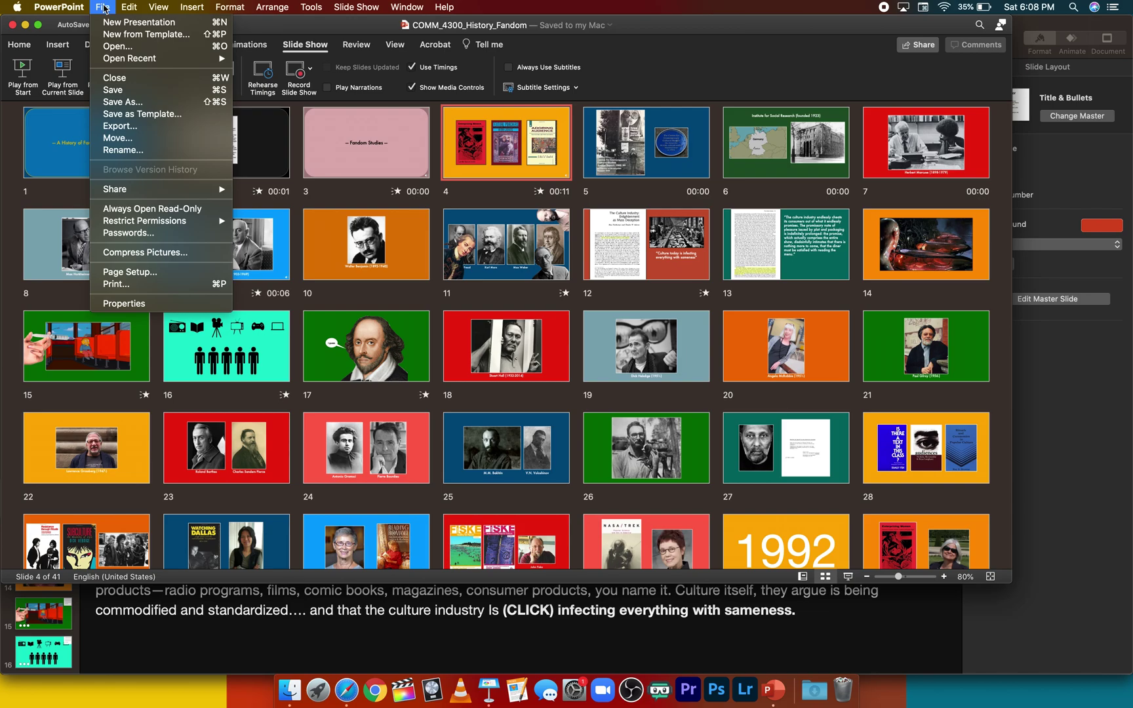
Step: In the Export settings, pick MOV as the file format, keeping 1920×1080 and recorded timings with narrations
click(145, 127)
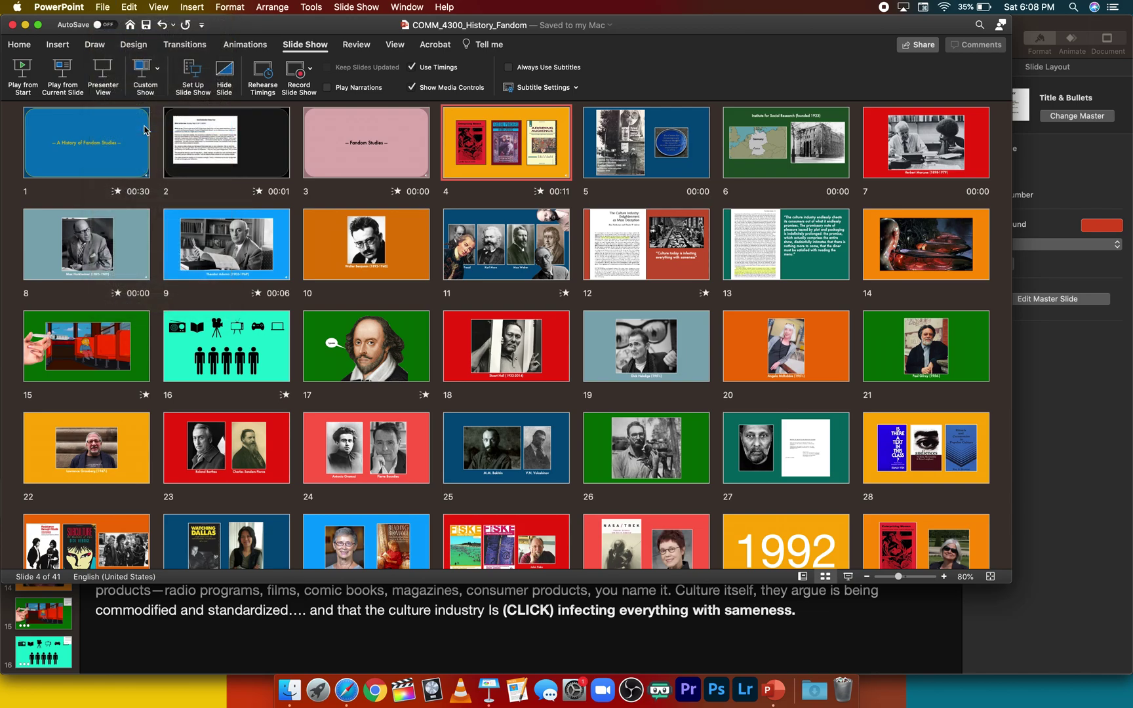
click(444, 128)
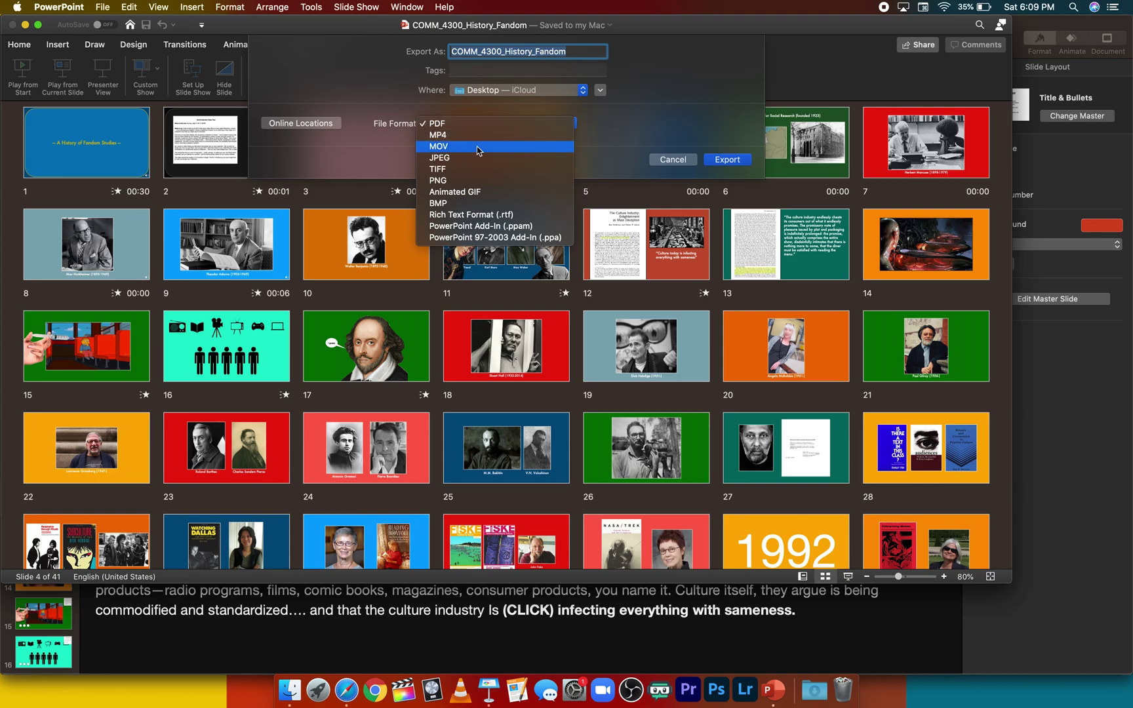
click(623, 130)
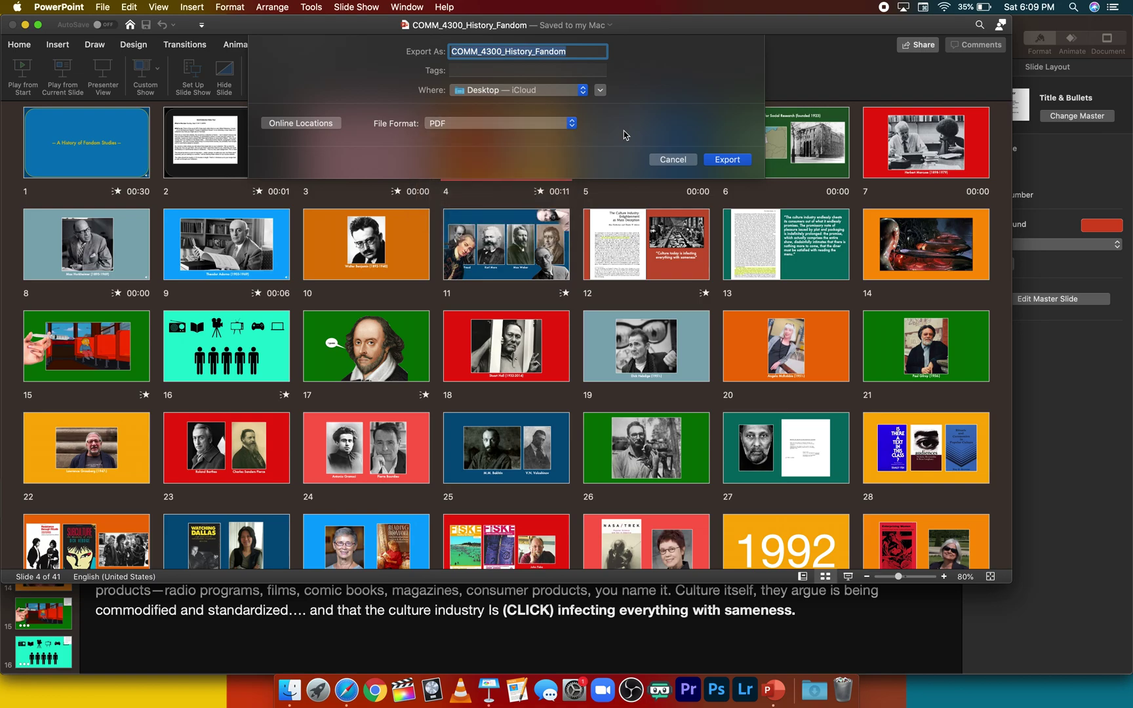
click(483, 129)
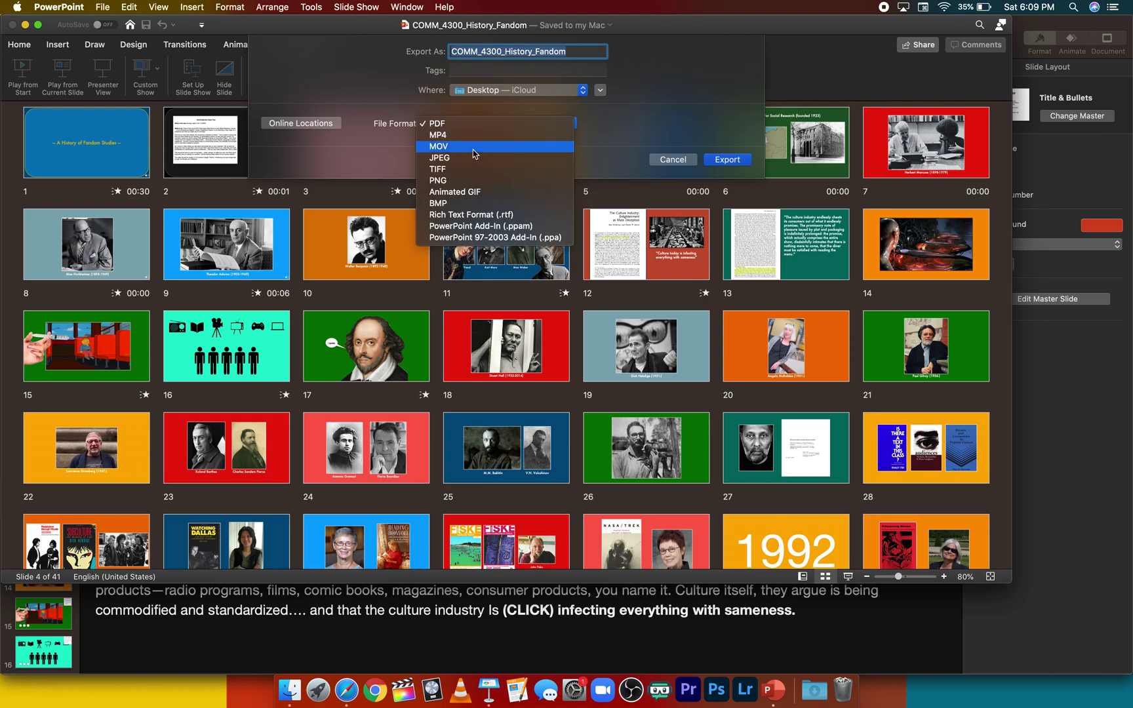
click(473, 147)
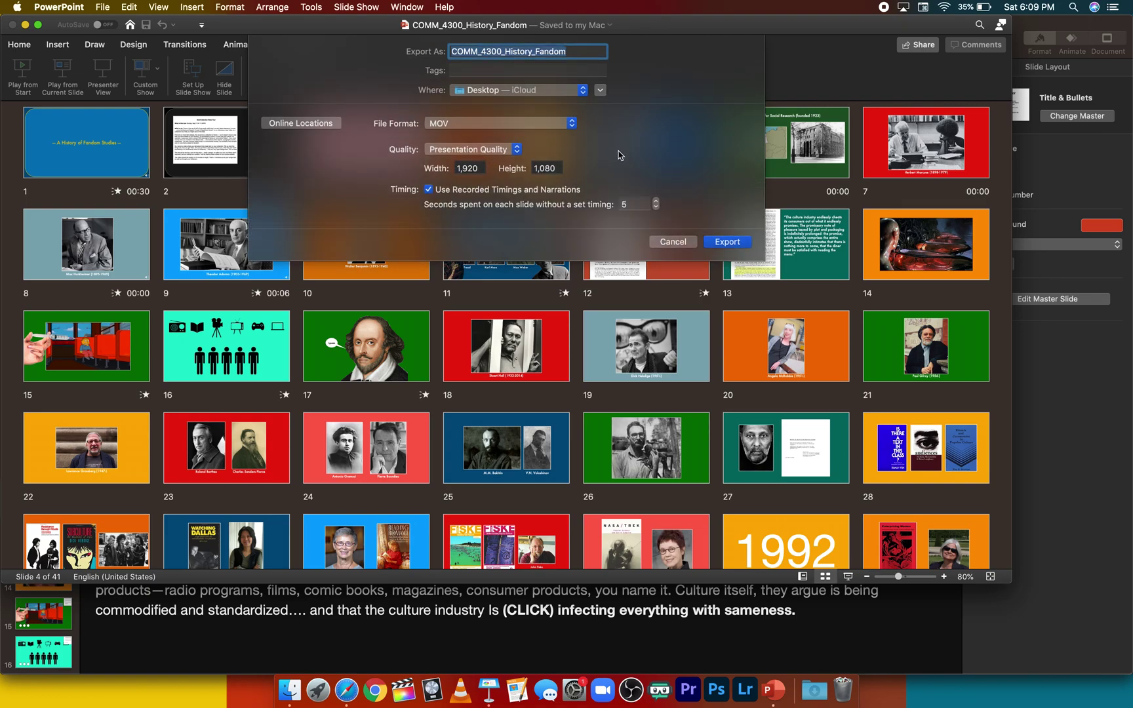